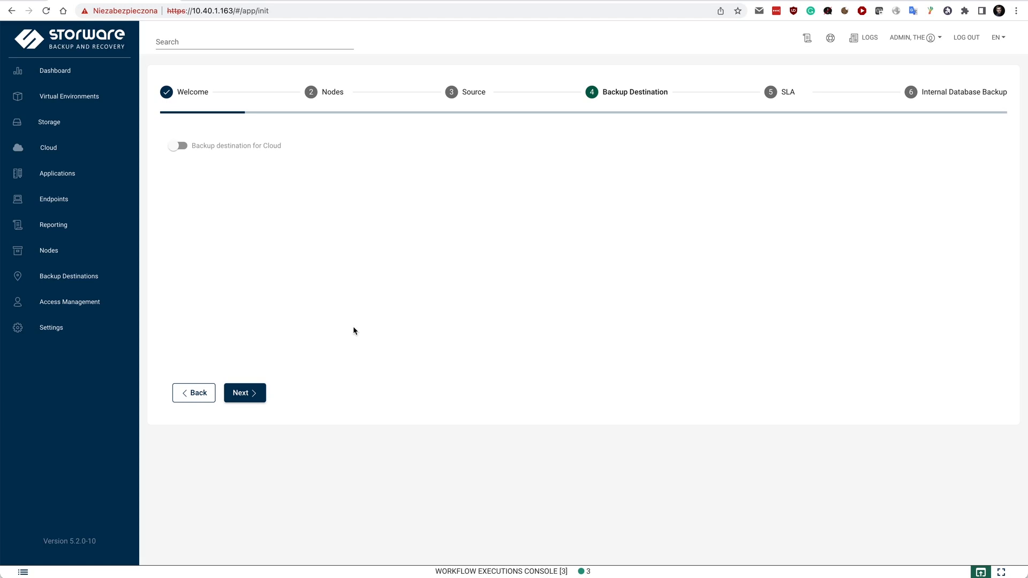
# - Set up a non-cloud backup destination with the XFS/NFS 4.2+ storage backend and name it Synthetic
pyautogui.click(262, 393)
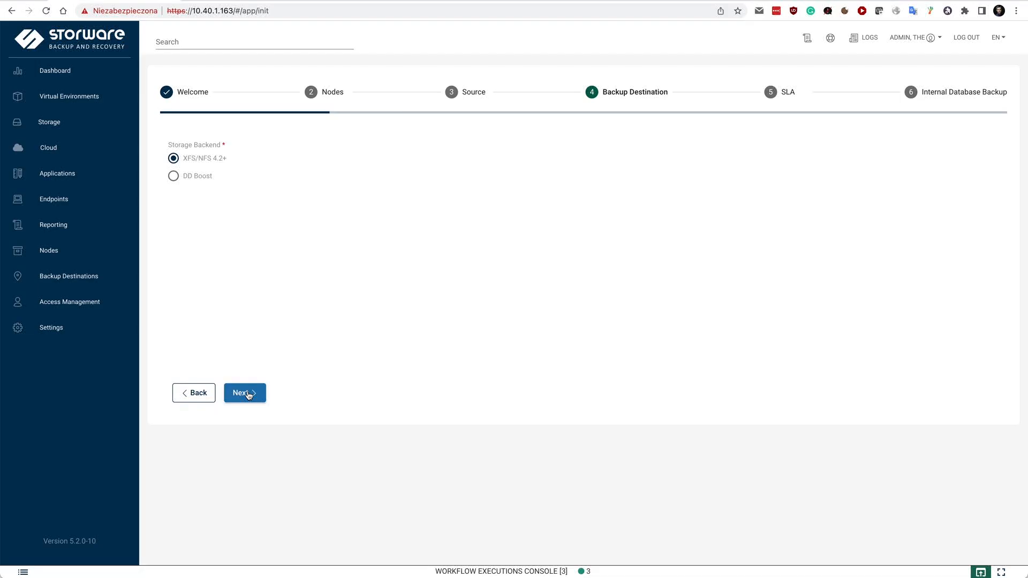
pyautogui.click(244, 393)
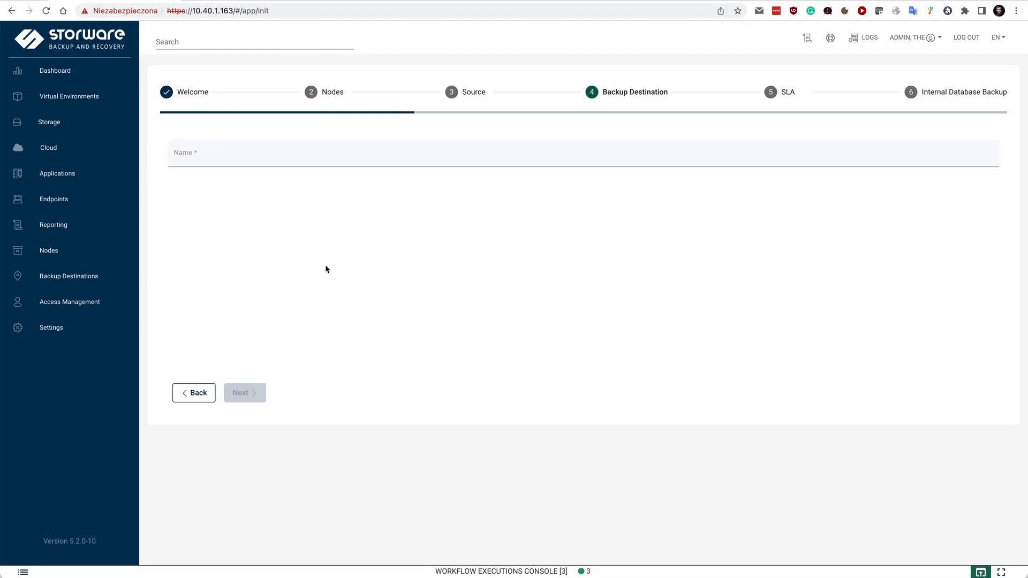
pyautogui.click(278, 155)
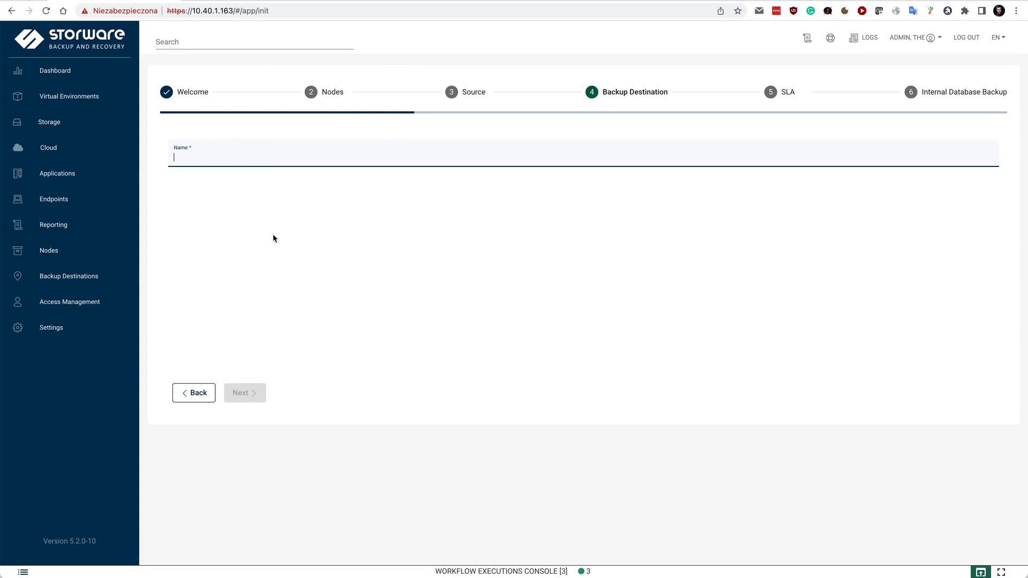
pyautogui.write('Synthetic')
pyautogui.click(251, 395)
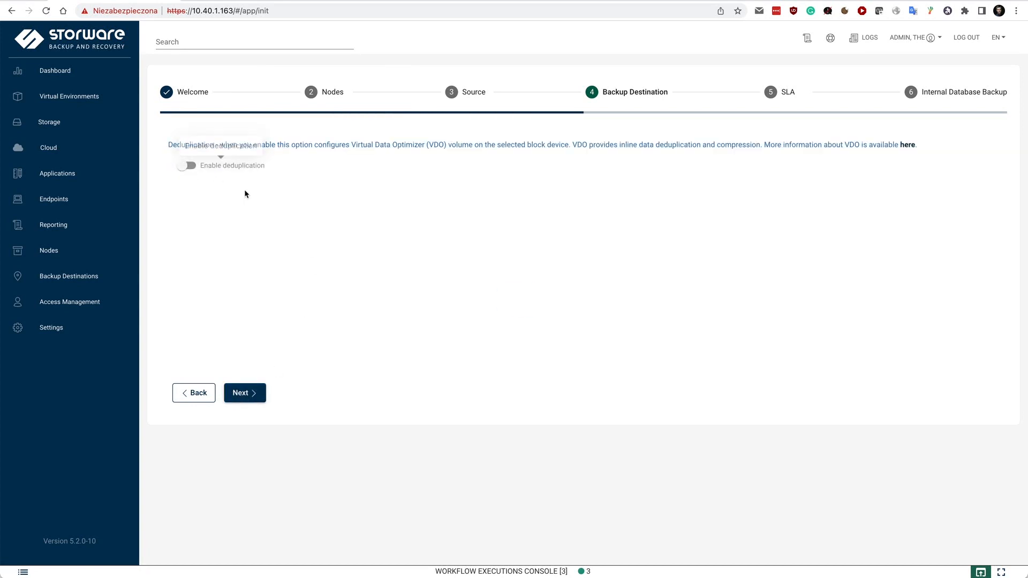
# - Continue the destination setup without deduplication or a pre-access command, keeping /vprotect_data/staging/backups as the single path
pyautogui.click(247, 396)
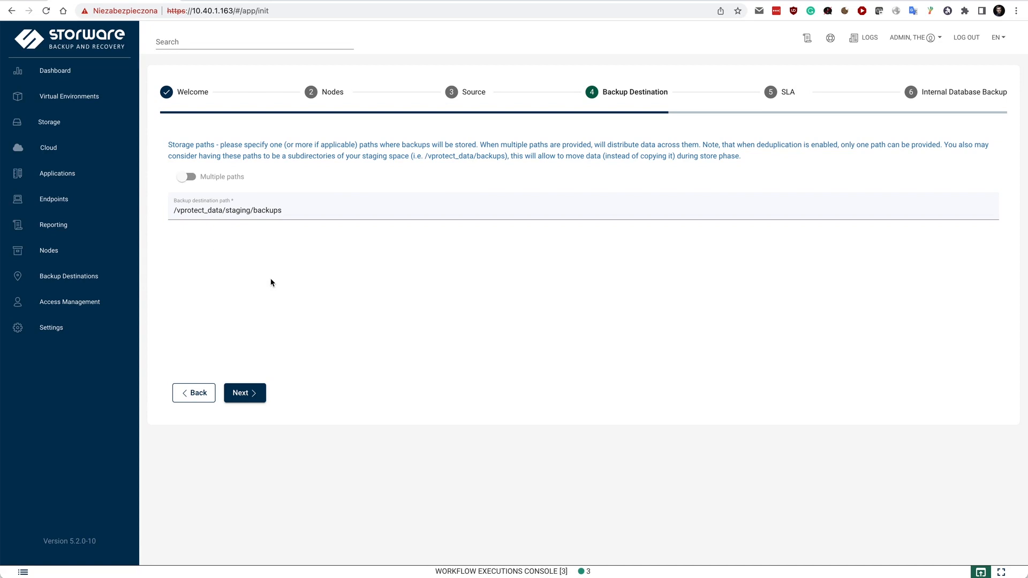
pyautogui.click(243, 394)
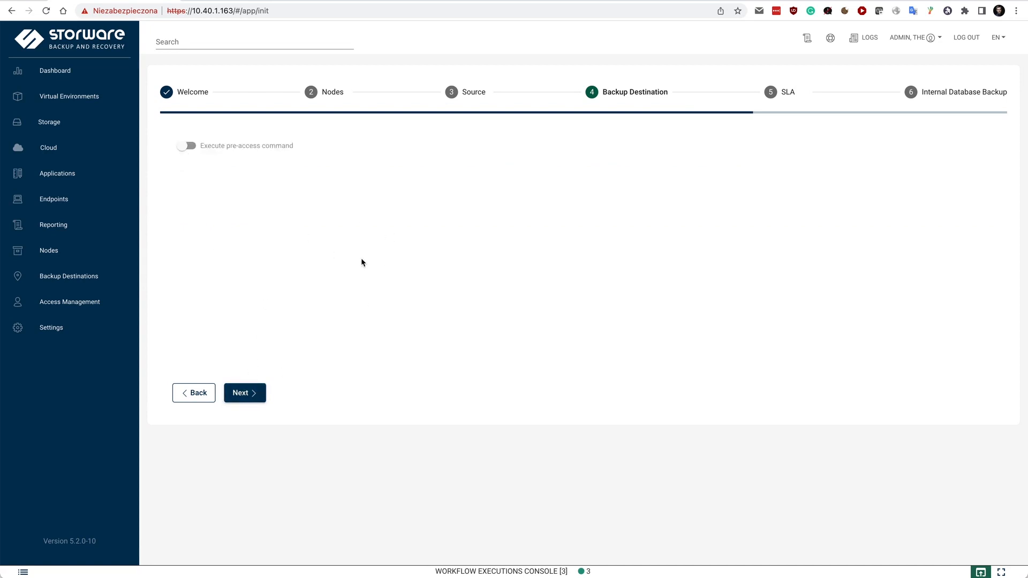
pyautogui.click(250, 391)
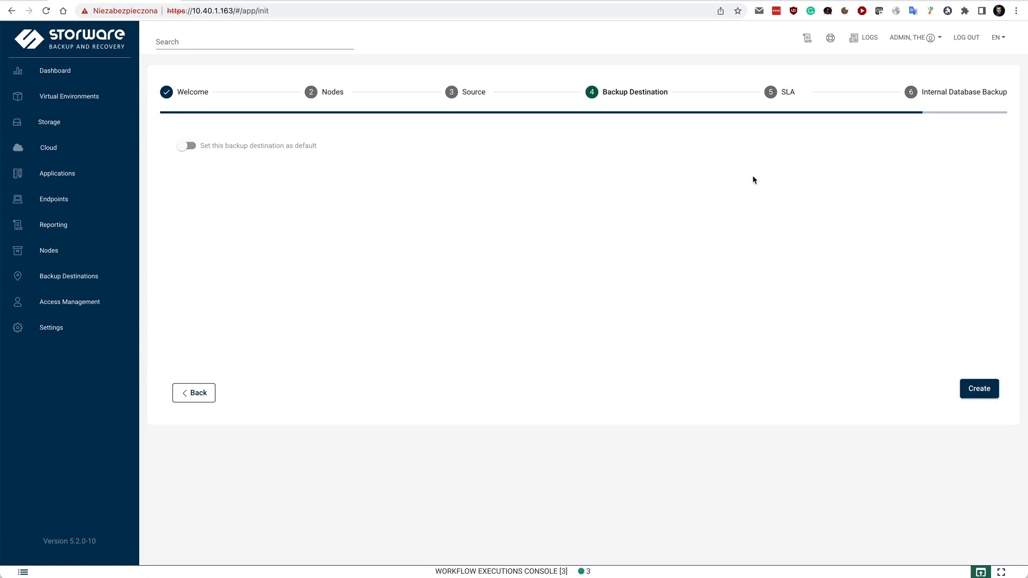
# - Review the wizard's SLA options and its Internal Database Backup configuration
pyautogui.click(776, 97)
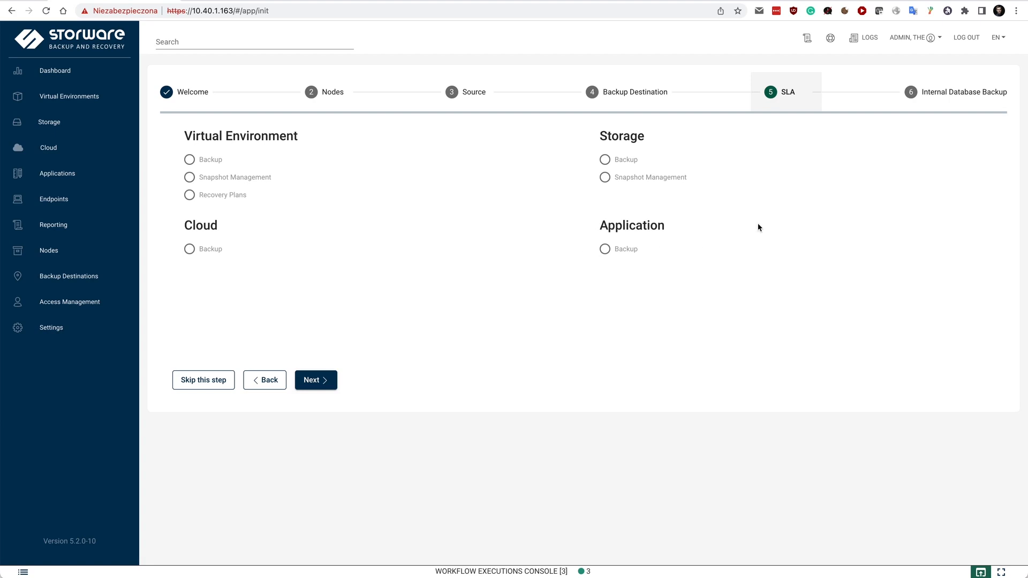
pyautogui.click(961, 91)
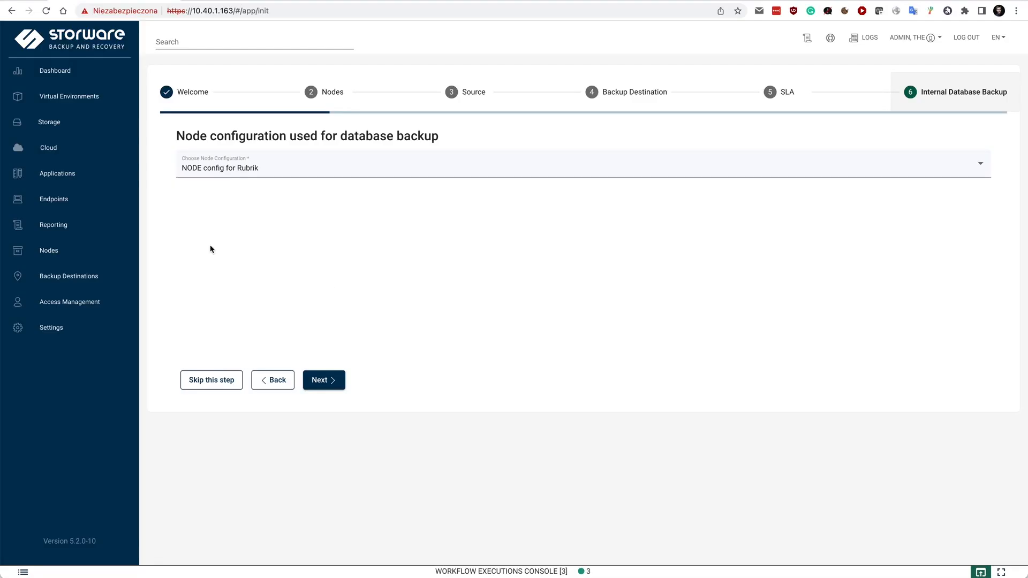
# - Open the virtual environment instances and switch to the Virtuozzo console to view its Compute section
pyautogui.click(76, 100)
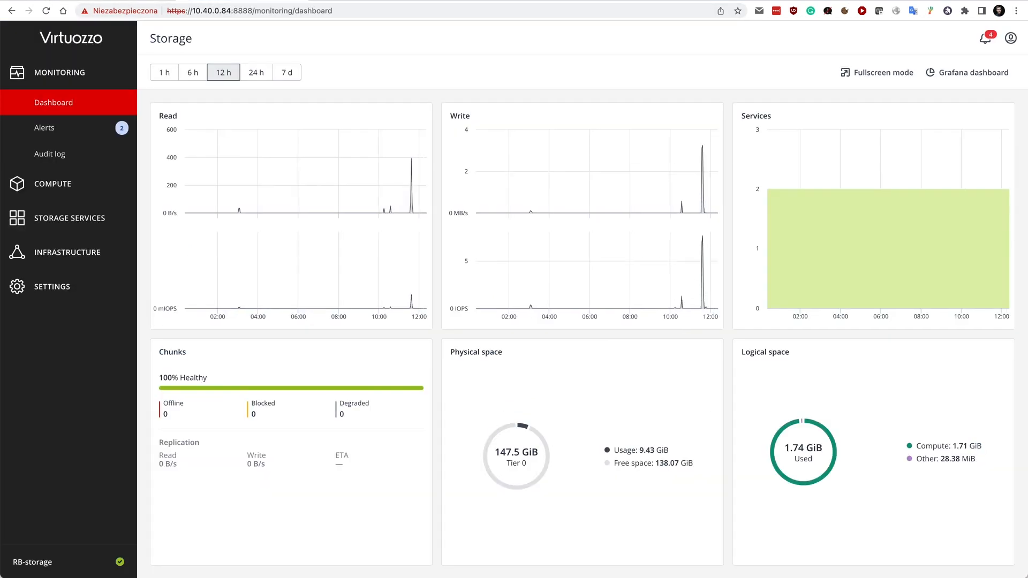
pyautogui.click(49, 184)
pyautogui.click(49, 184)
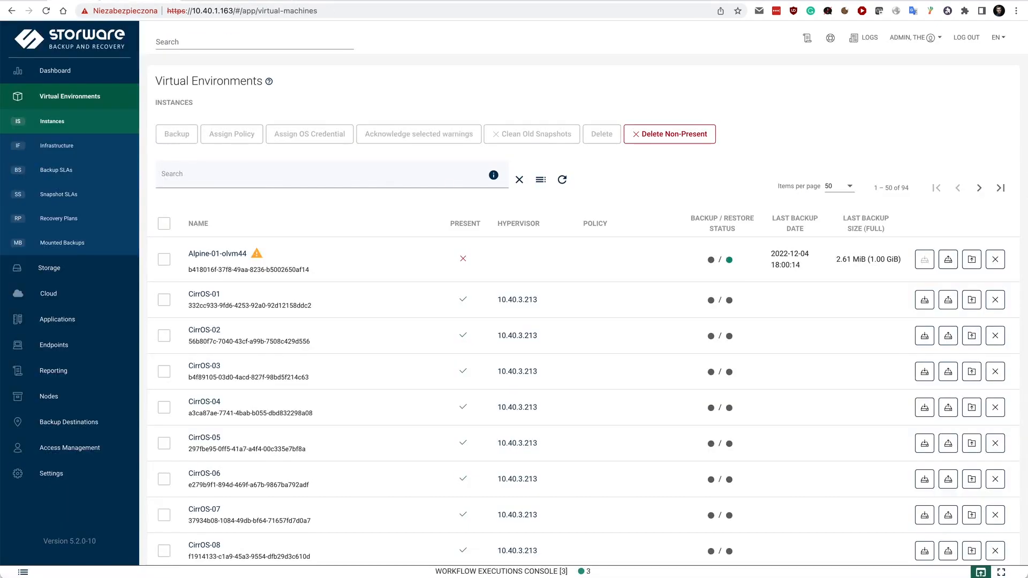
# - Start a new hypervisor manager in the virtual environments infrastructure and set its type to Virtuozzo
pyautogui.click(62, 153)
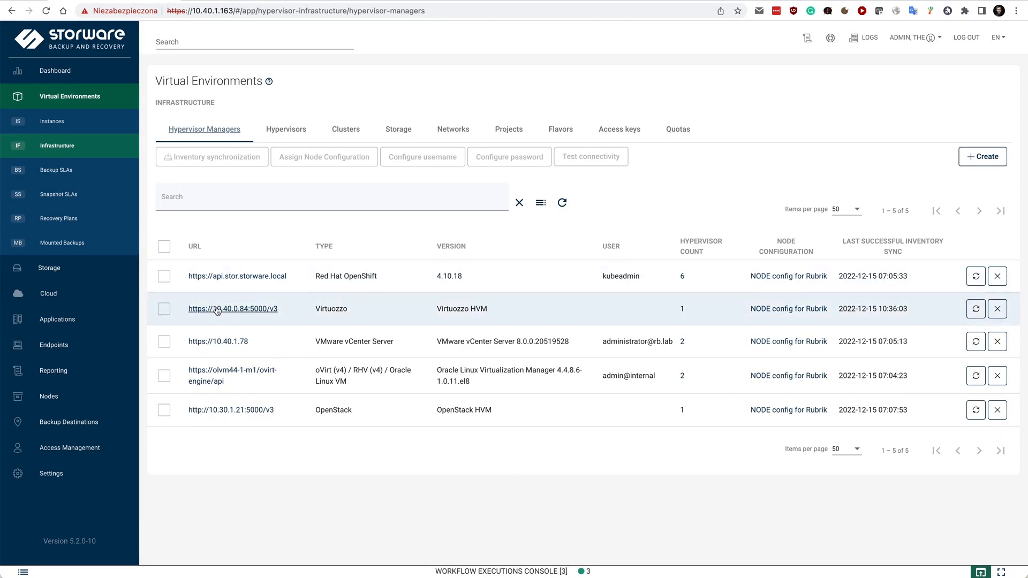
pyautogui.click(977, 160)
pyautogui.click(268, 126)
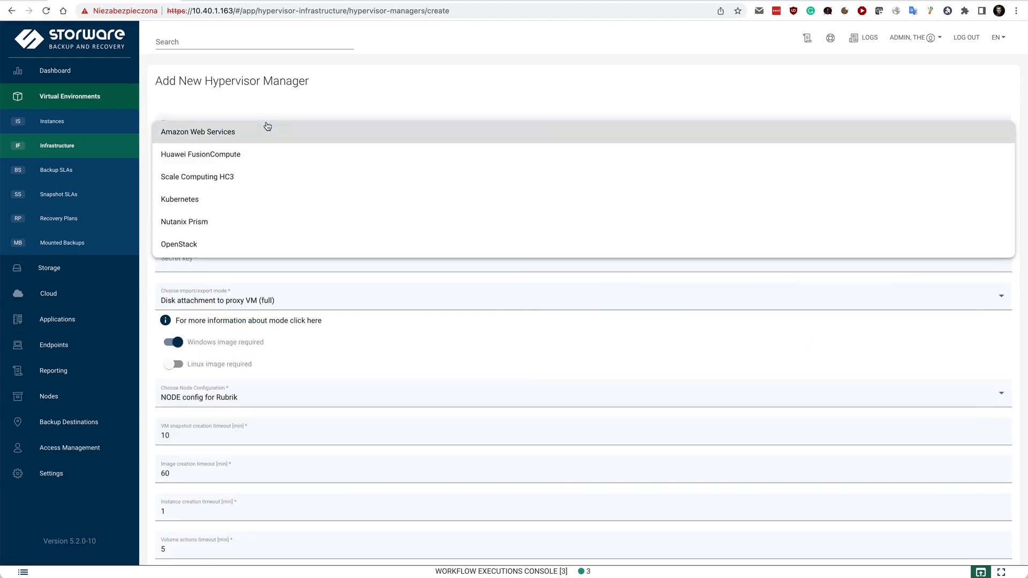
pyautogui.scroll(-3, 244, 185)
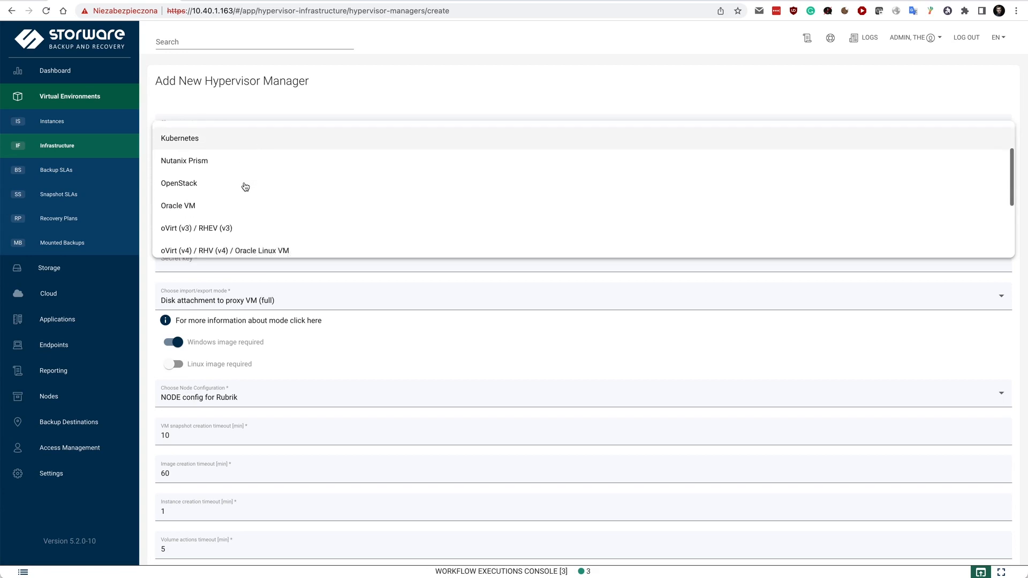
pyautogui.scroll(-2, 246, 185)
pyautogui.click(186, 248)
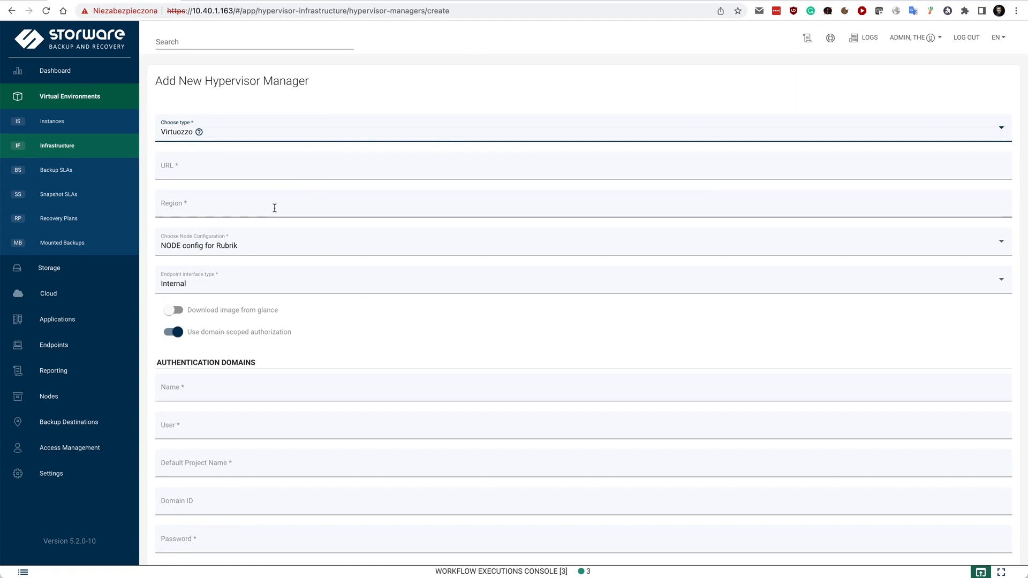
# - Review the Virtuozzo connection and authentication domain fields, and return to the hypervisor managers list without saving
pyautogui.scroll(-3, 278, 292)
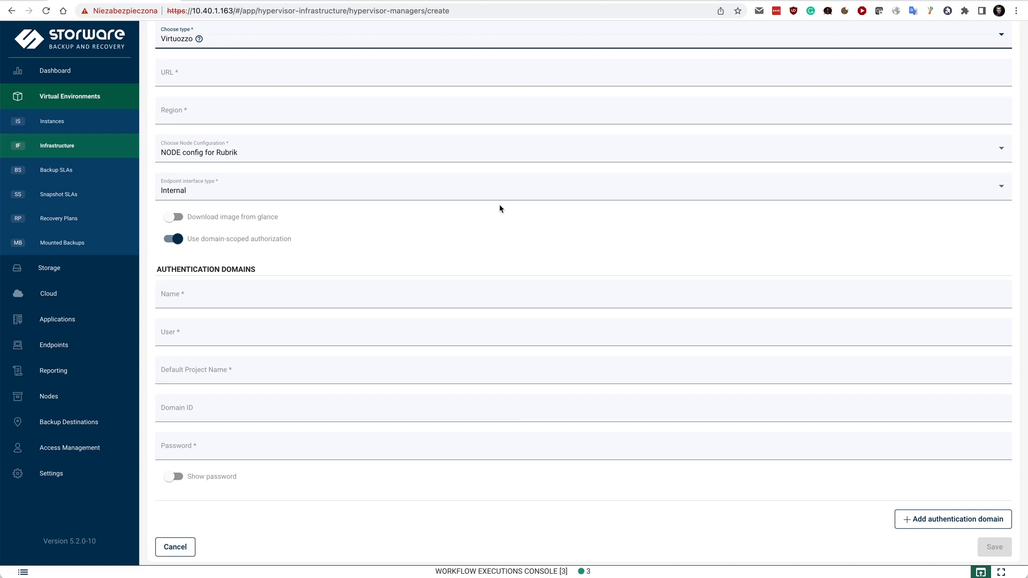
pyautogui.scroll(1, 500, 208)
pyautogui.scroll(2, 500, 204)
pyautogui.click(76, 145)
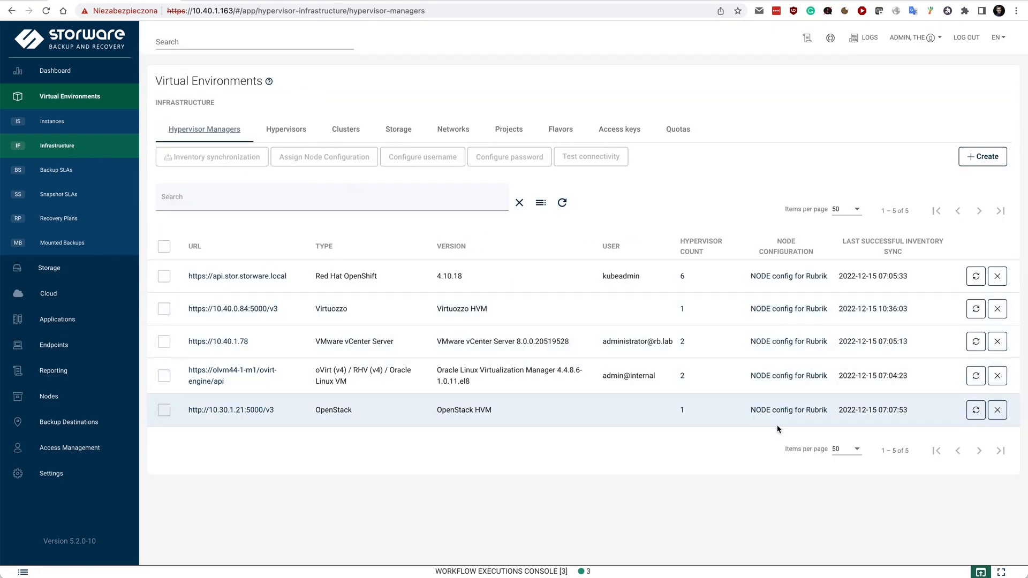
# - Run inventory synchronization for the Virtuozzo hypervisor manager and check the workflow executions console
pyautogui.click(976, 316)
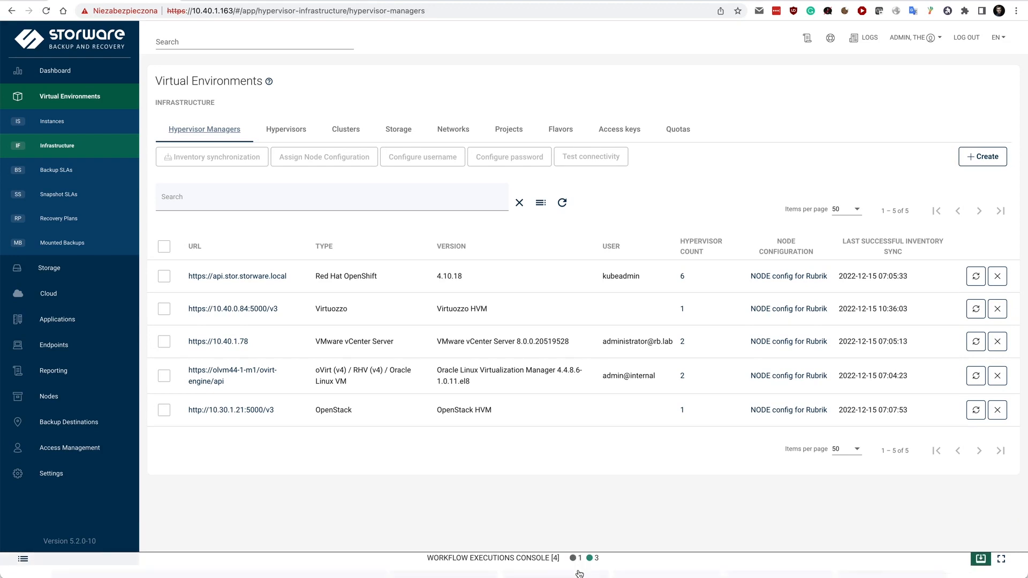
pyautogui.click(578, 570)
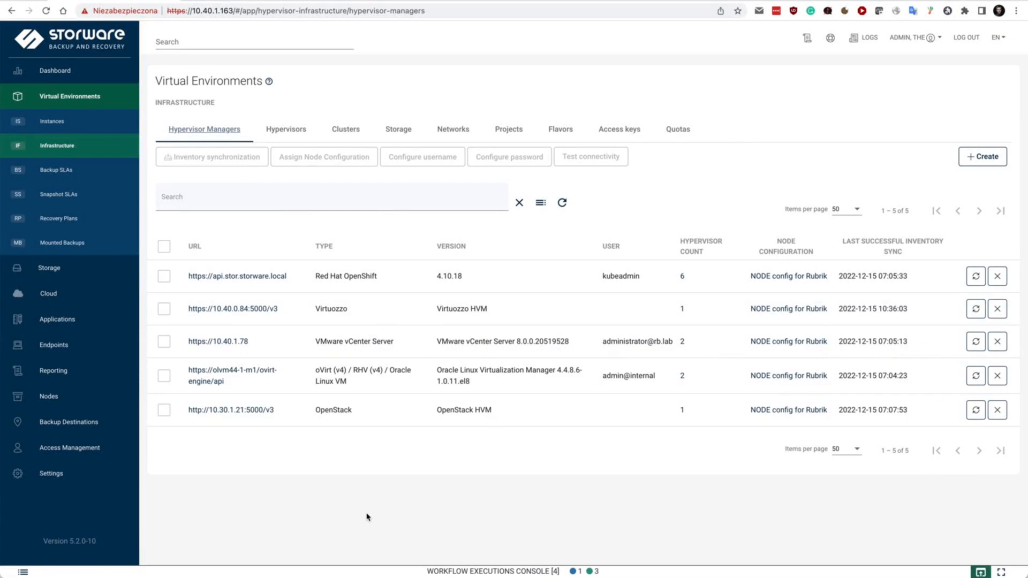
# - Filter the virtual environment instances by HVM type Virtuozzo
pyautogui.click(52, 121)
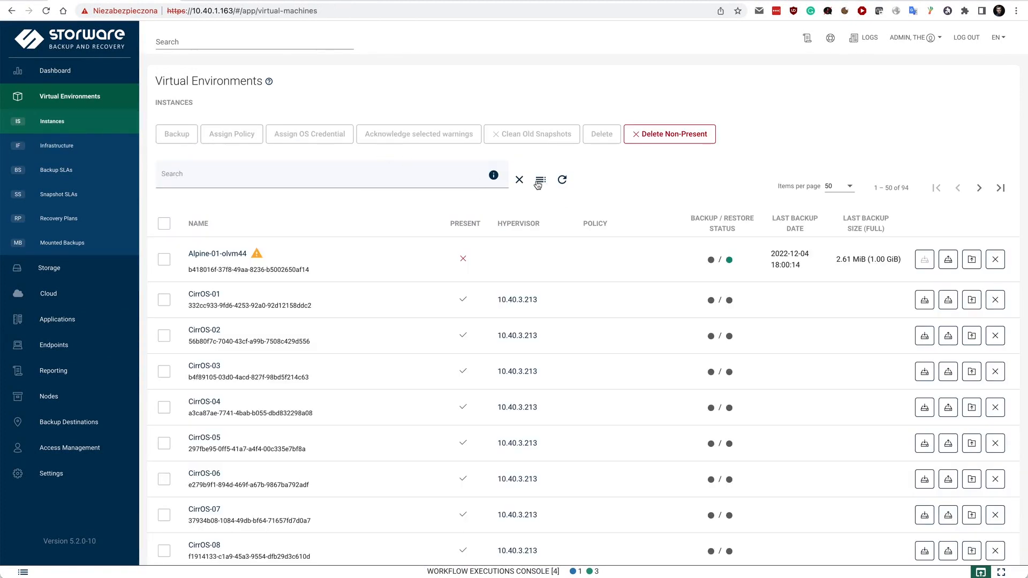
pyautogui.click(538, 183)
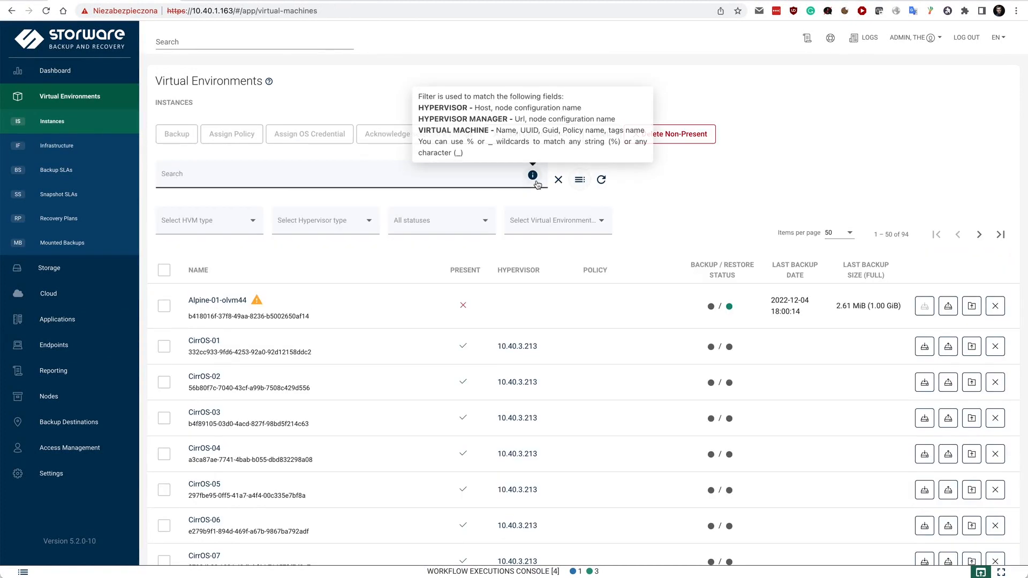
pyautogui.click(217, 222)
pyautogui.click(194, 336)
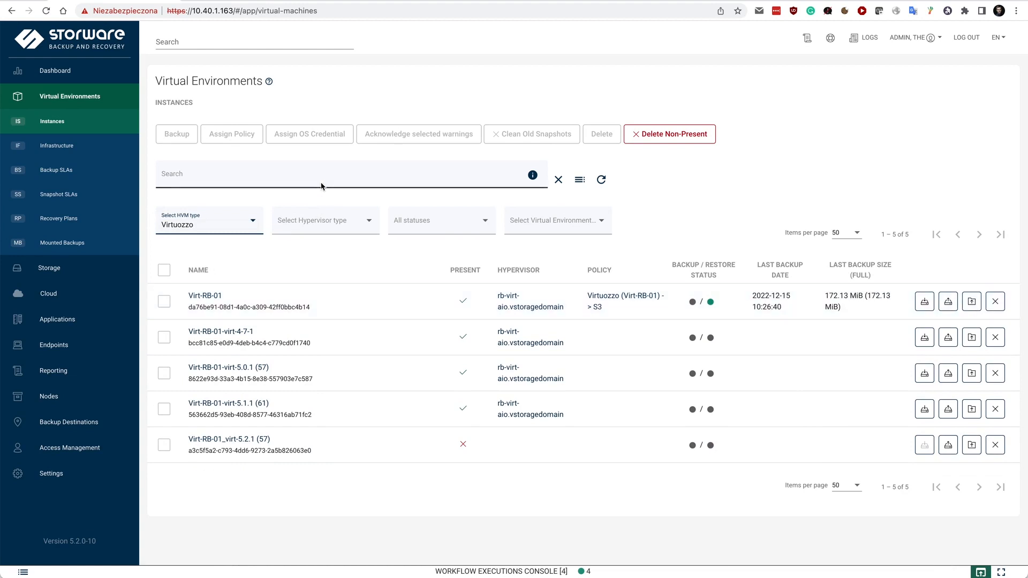
# - Submit a full backup of the Virt-RB-01 instance with retry count 0 and priority 50
pyautogui.click(925, 303)
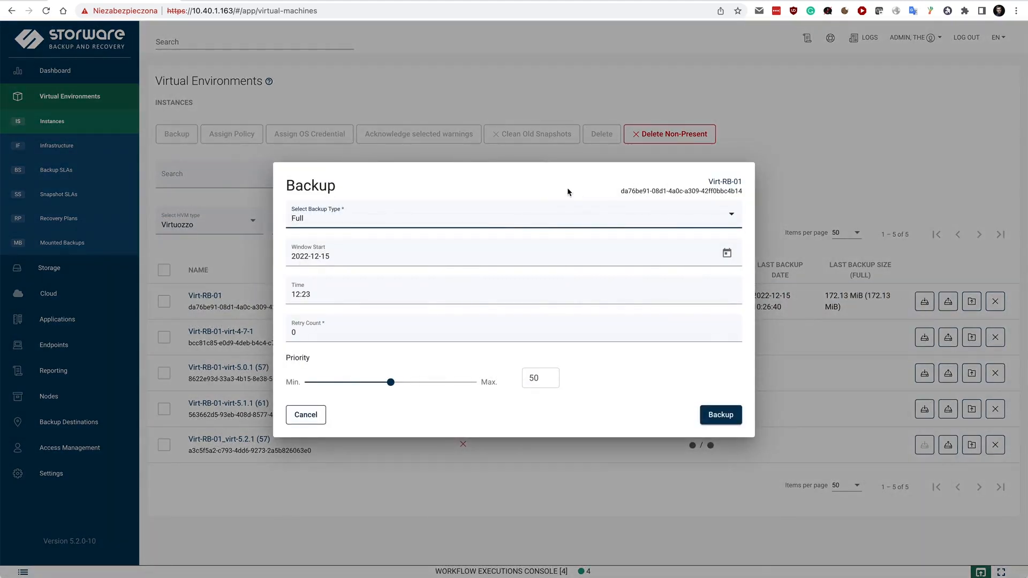
pyautogui.click(731, 421)
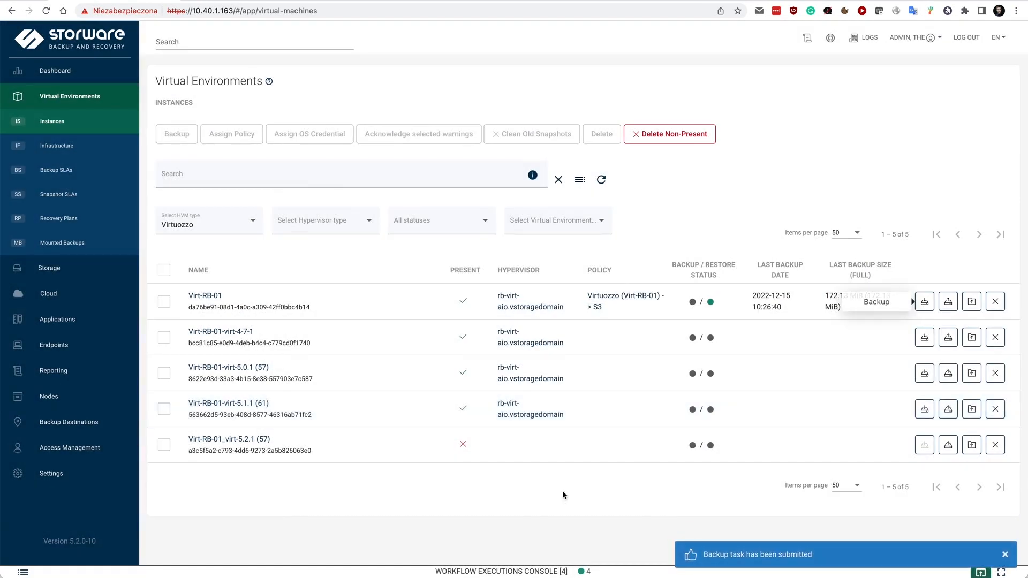
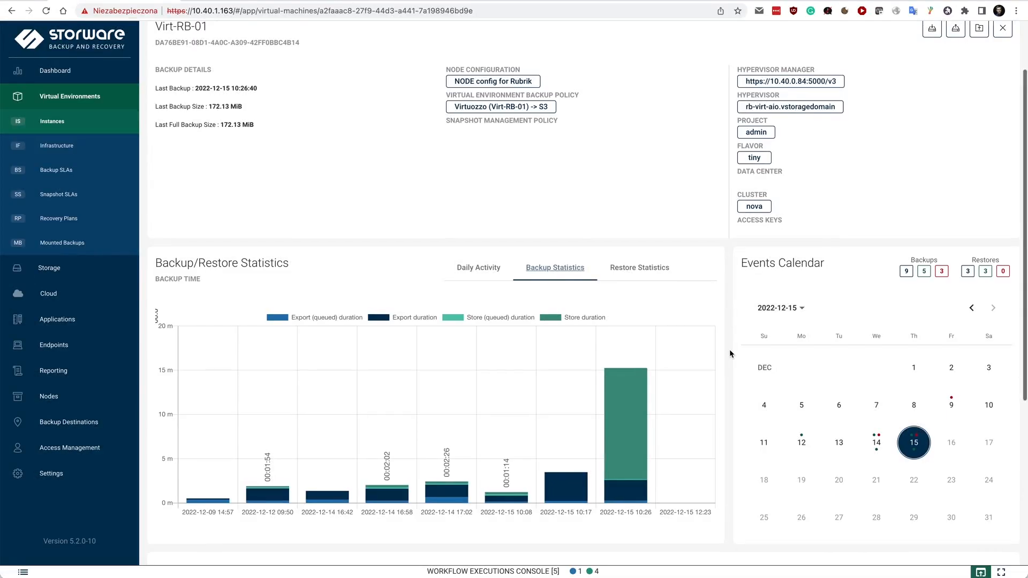
# - Examine Virt-RB-01's backup history, restore history and snapshots
pyautogui.scroll(-5, 729, 349)
pyautogui.click(238, 306)
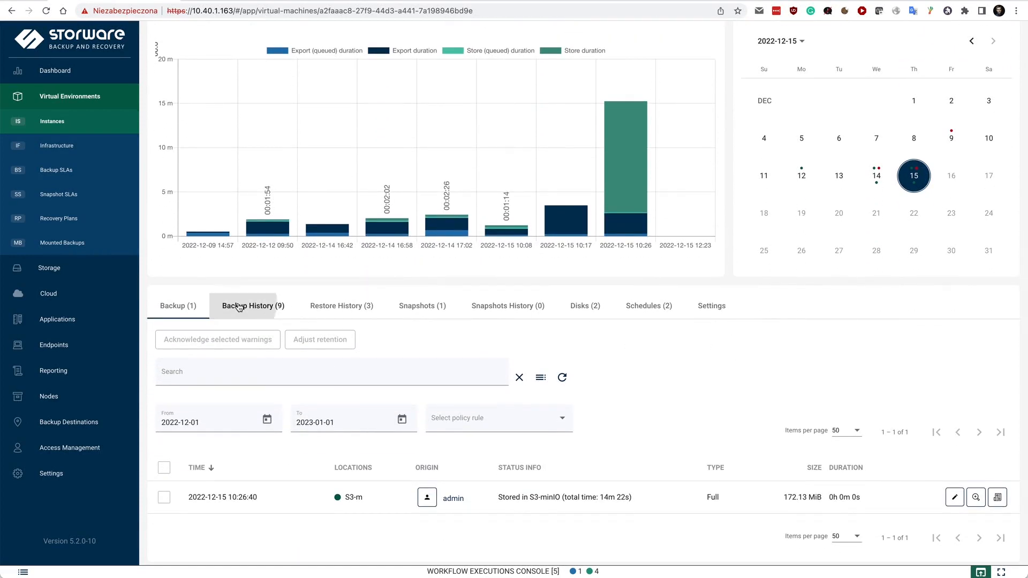
pyautogui.click(353, 315)
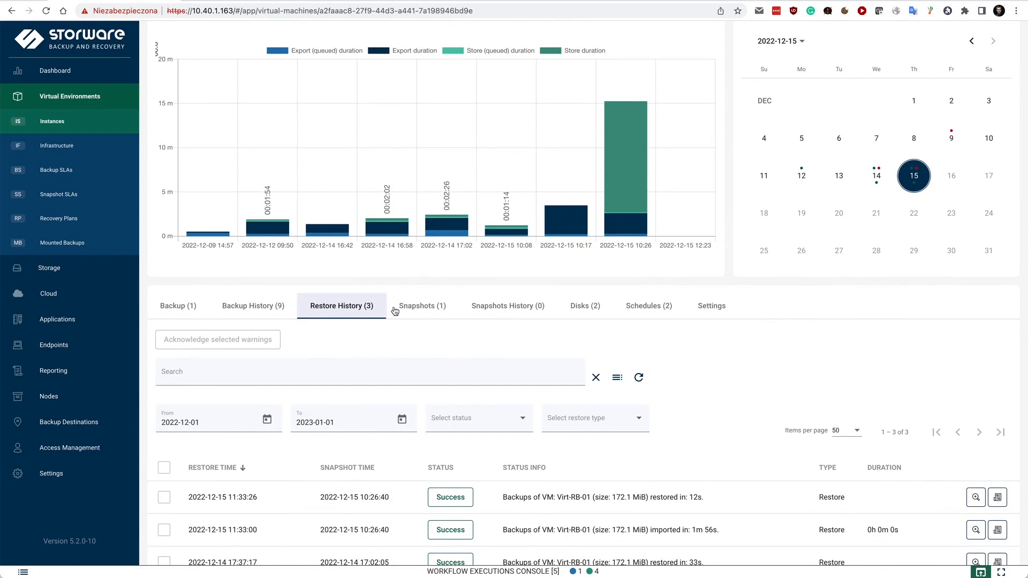
pyautogui.click(416, 311)
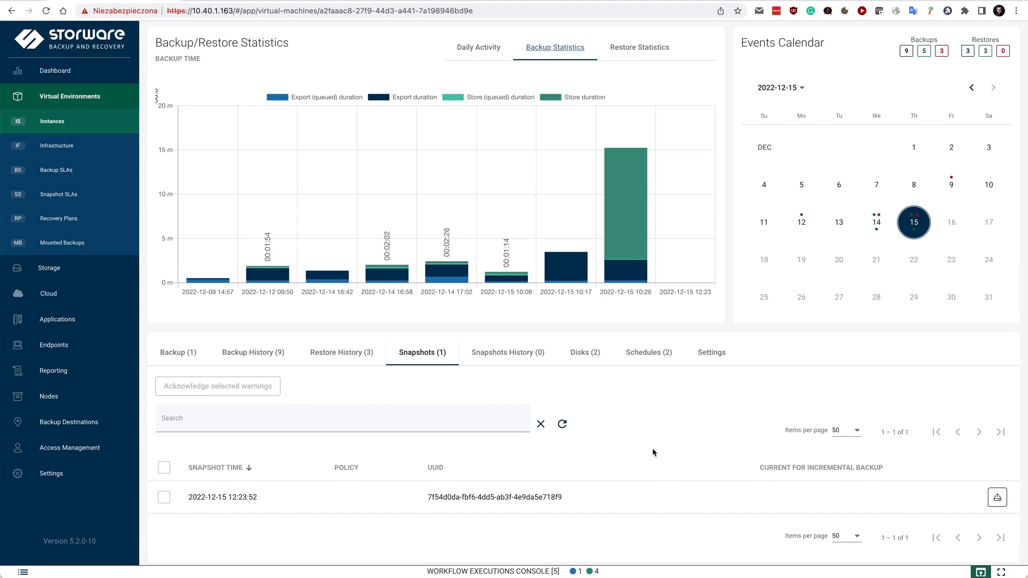
# - Examine Virt-RB-01's disks, backup schedules and instance settings
pyautogui.click(584, 354)
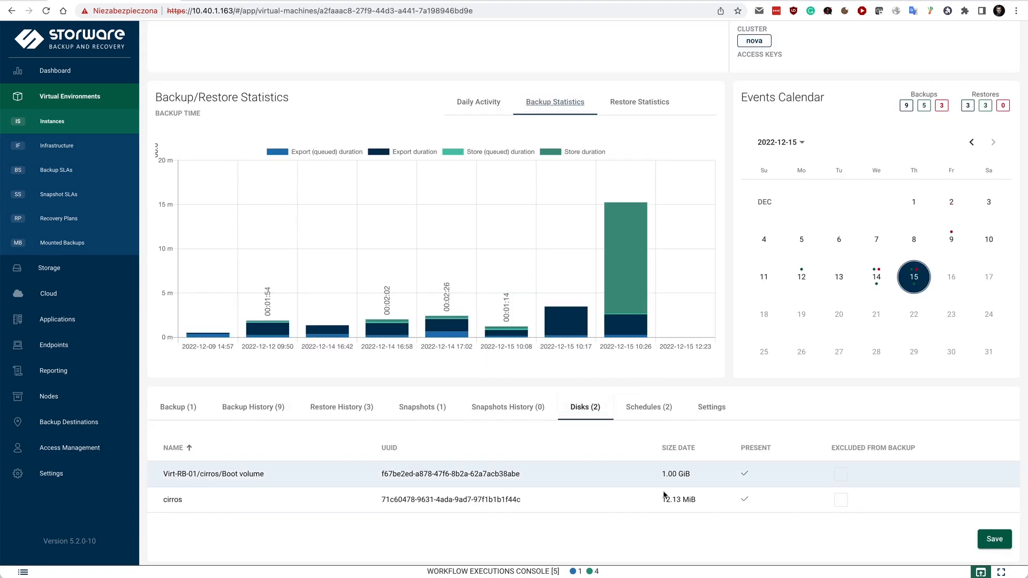
pyautogui.click(641, 408)
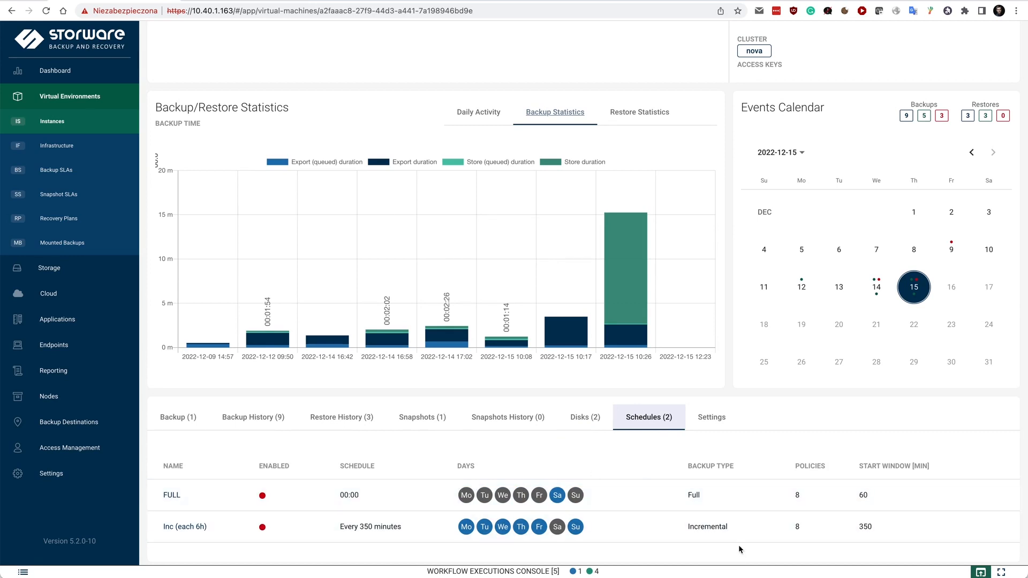
pyautogui.doubleClick(695, 529)
pyautogui.click(653, 454)
pyautogui.click(711, 417)
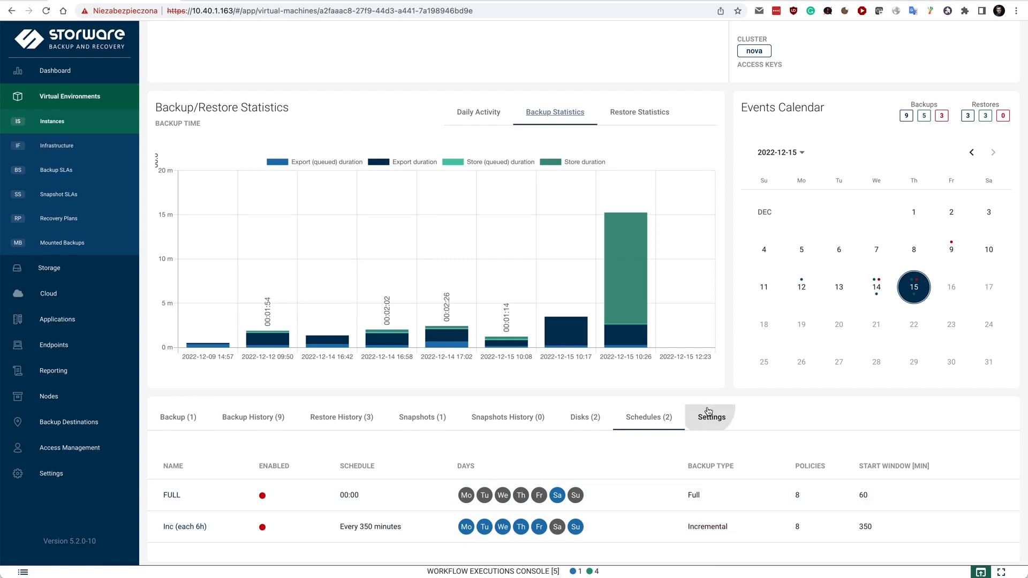
pyautogui.scroll(-3, 781, 407)
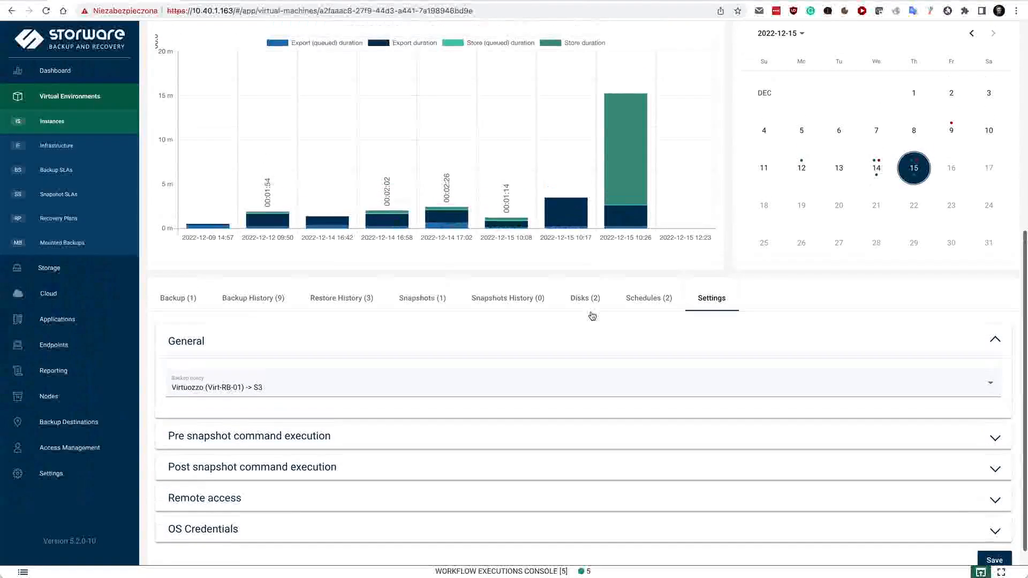
pyautogui.scroll(3, 592, 316)
pyautogui.scroll(3, 593, 315)
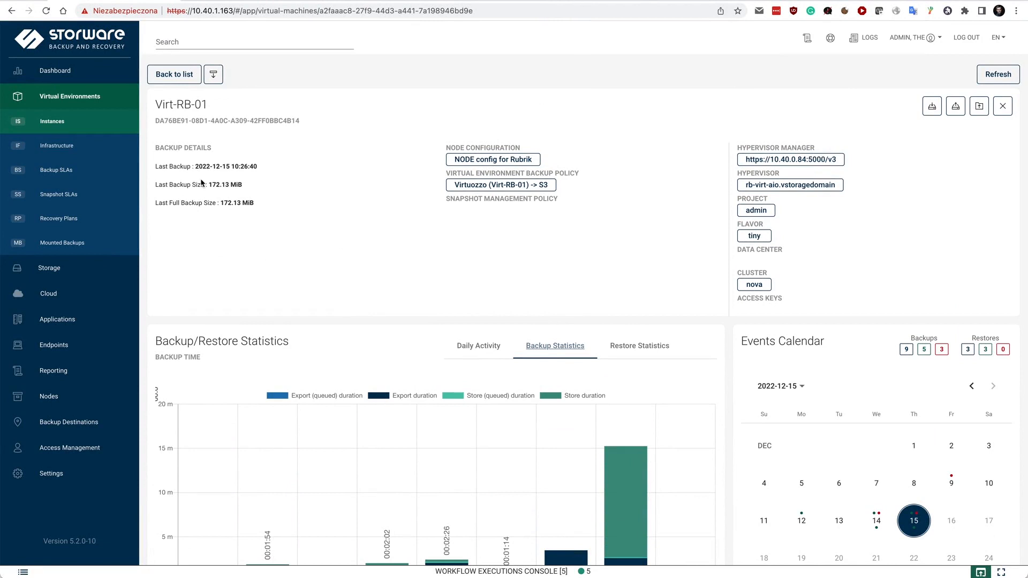
# - Examine the infrastructure's hypervisor list down to the rb-virt-aio.vstoragedomain host
pyautogui.click(50, 147)
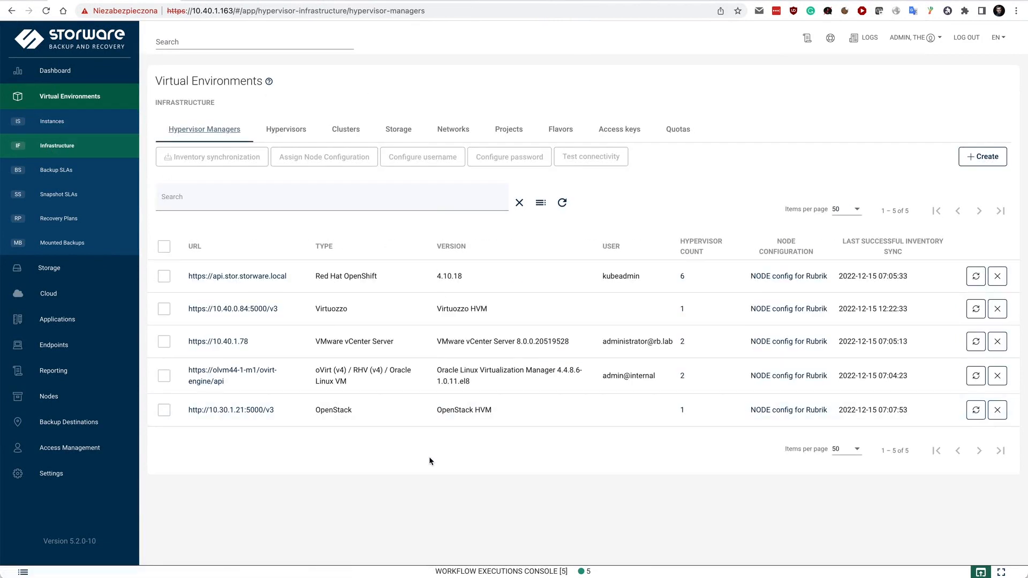
pyautogui.click(292, 136)
pyautogui.scroll(-7, 390, 325)
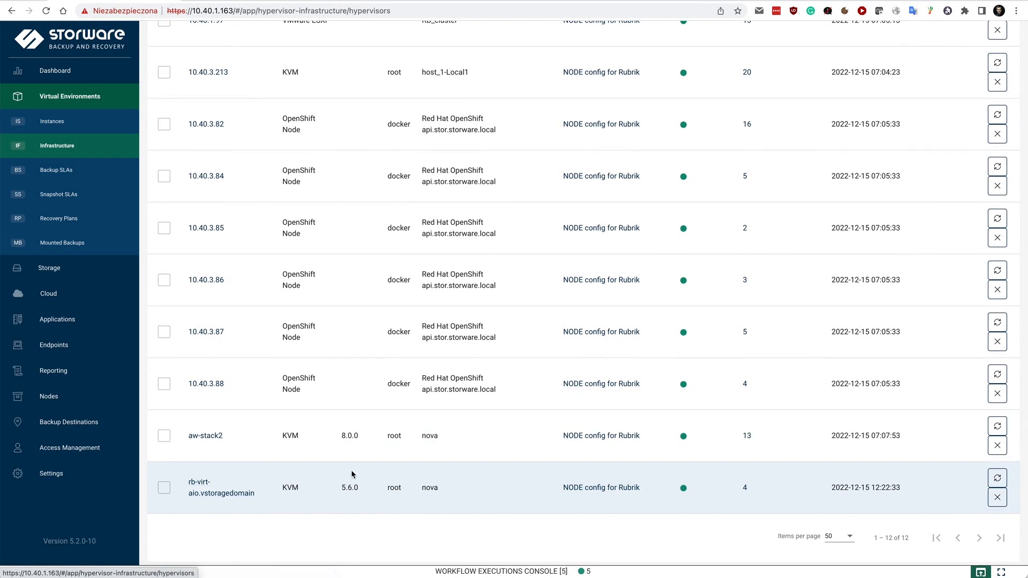
# - Examine the infrastructure's clusters and storage lists, finding the nova cluster and default storage of the 10.40.0.84 manager
pyautogui.scroll(7, 475, 471)
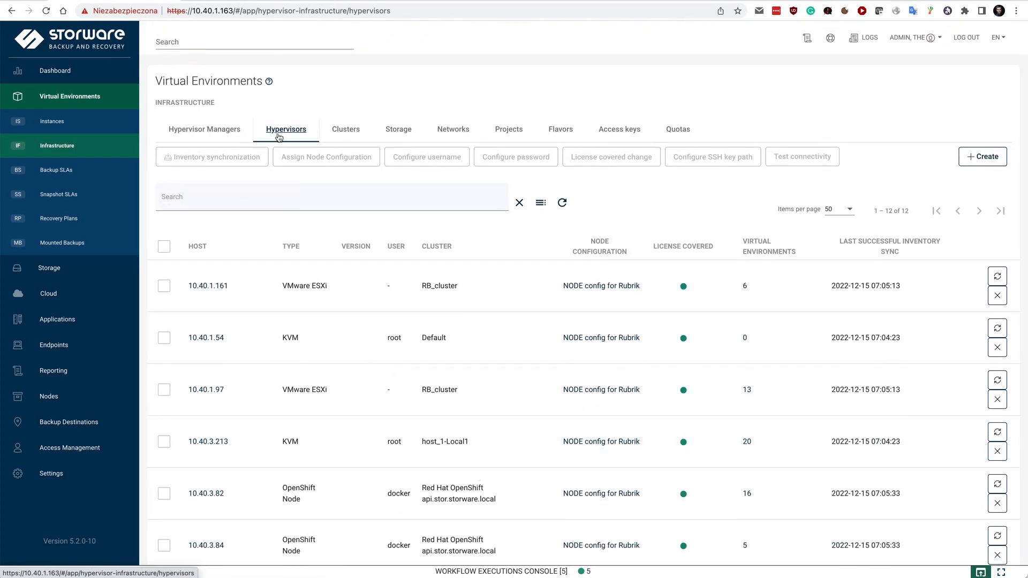
pyautogui.click(346, 129)
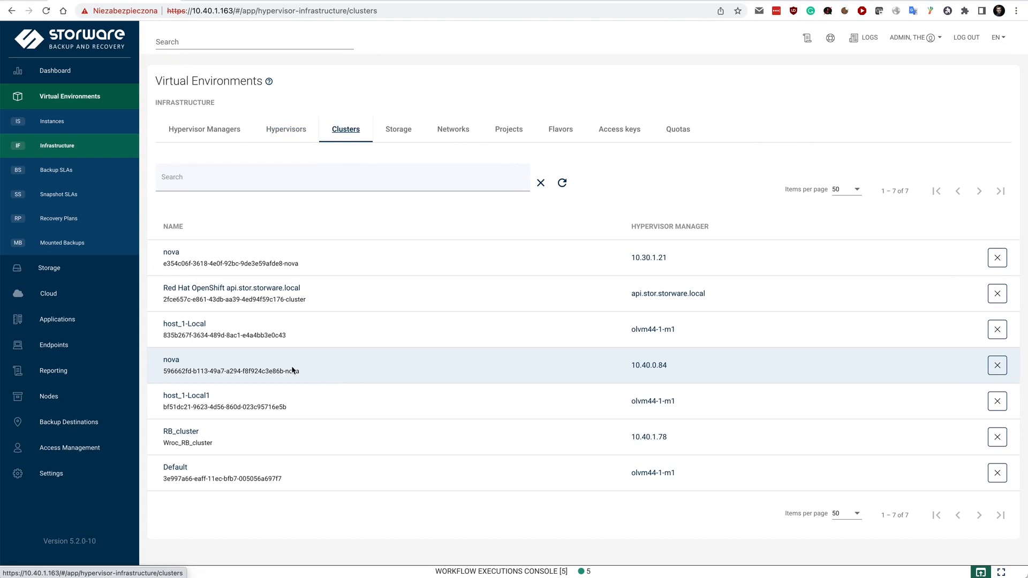
pyautogui.moveTo(326, 371); pyautogui.dragTo(170, 369)
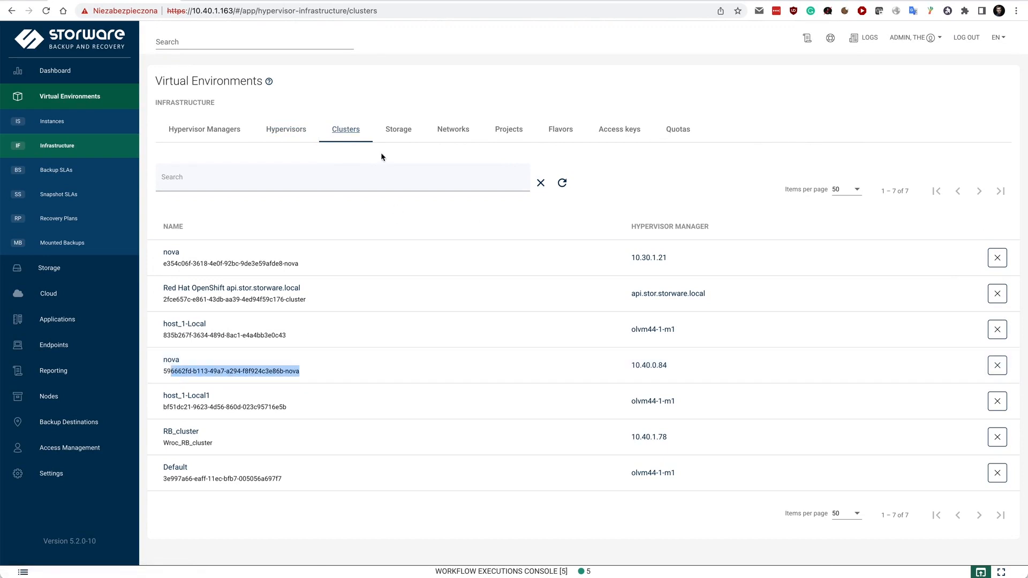
pyautogui.click(394, 133)
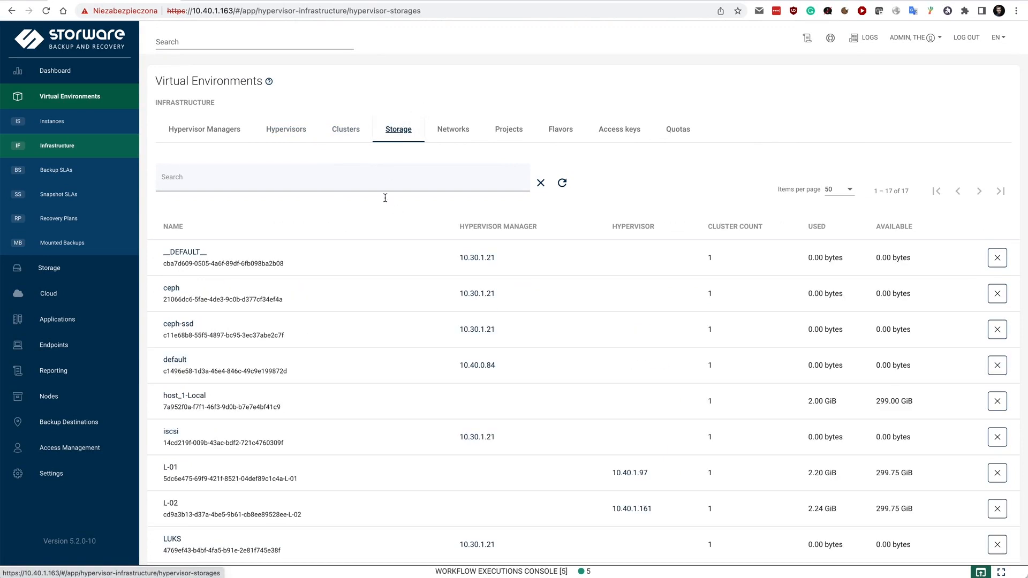
pyautogui.scroll(-1, 374, 245)
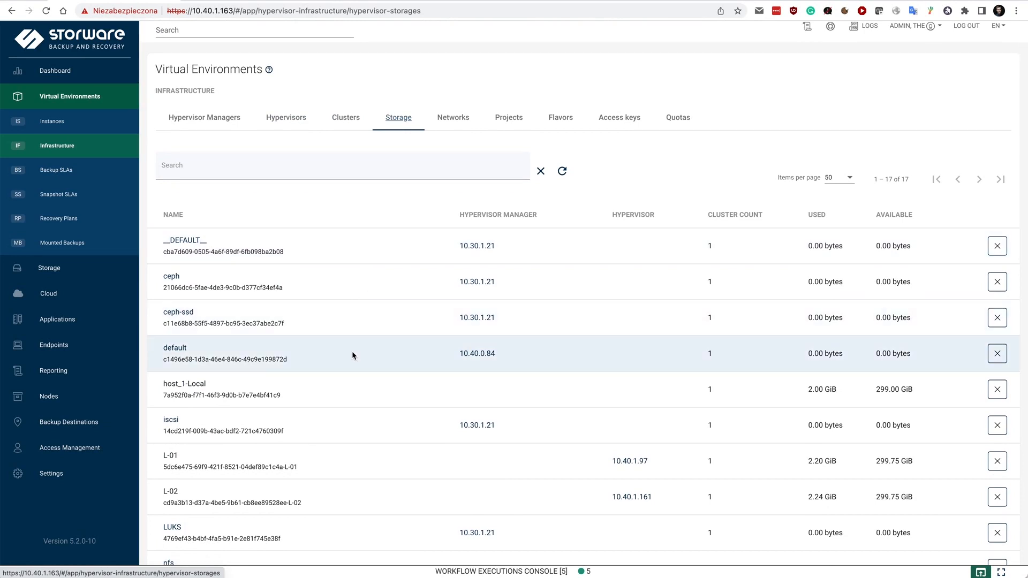
pyautogui.moveTo(187, 348); pyautogui.dragTo(291, 359)
pyautogui.click(293, 362)
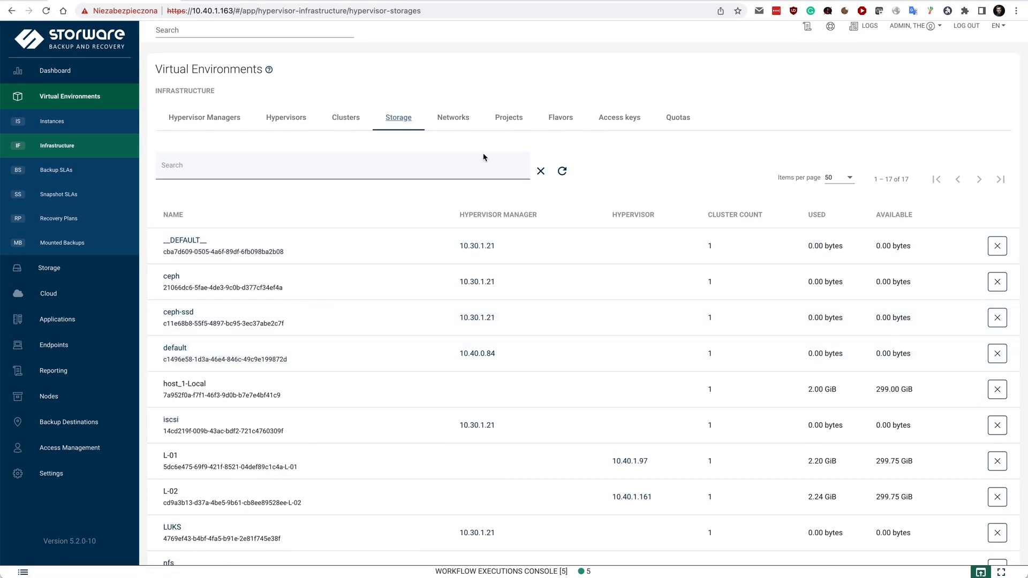
# - Examine the infrastructure's networks, projects, flavors and access keys
pyautogui.click(452, 118)
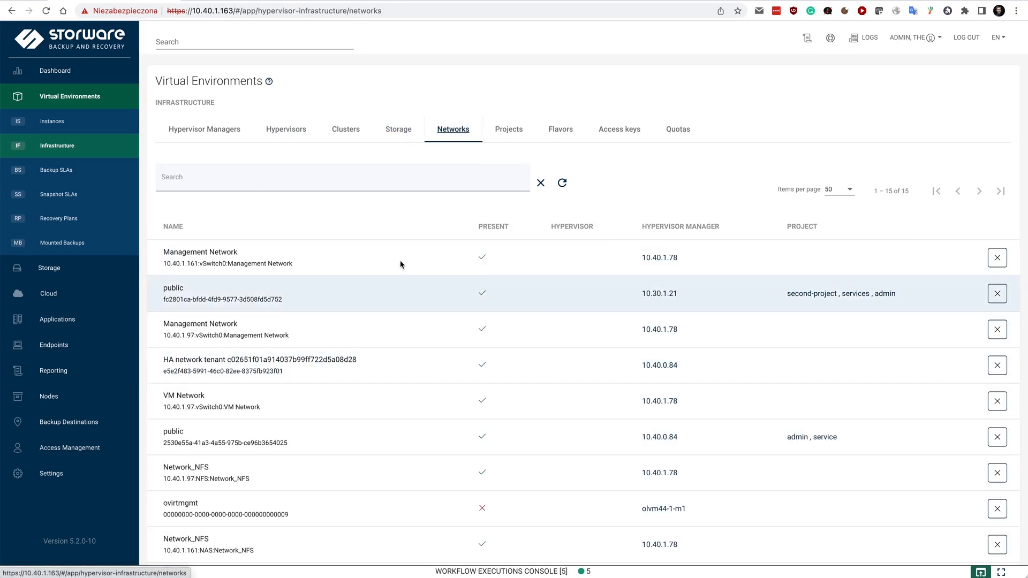
pyautogui.click(508, 132)
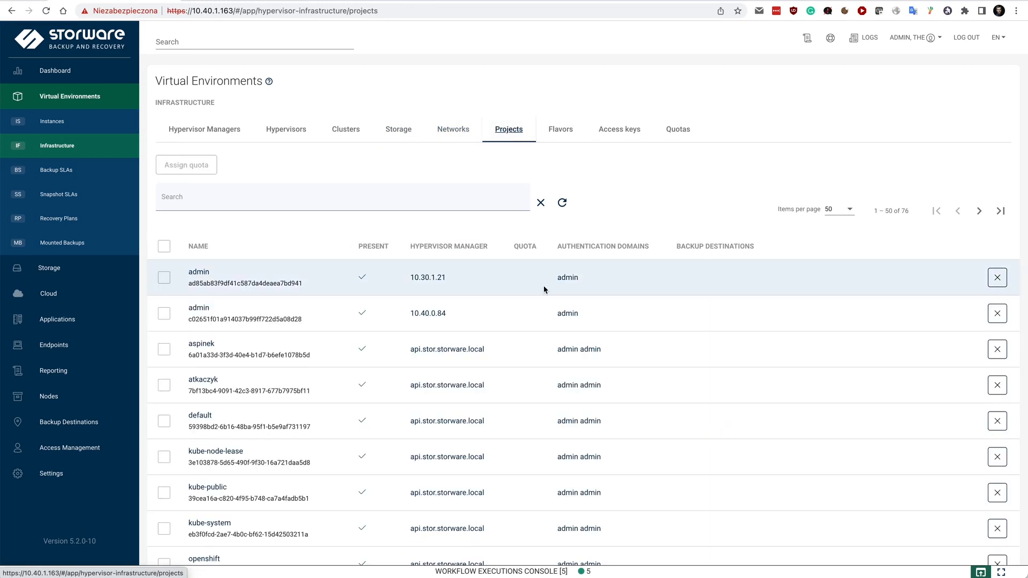
pyautogui.scroll(-1, 544, 287)
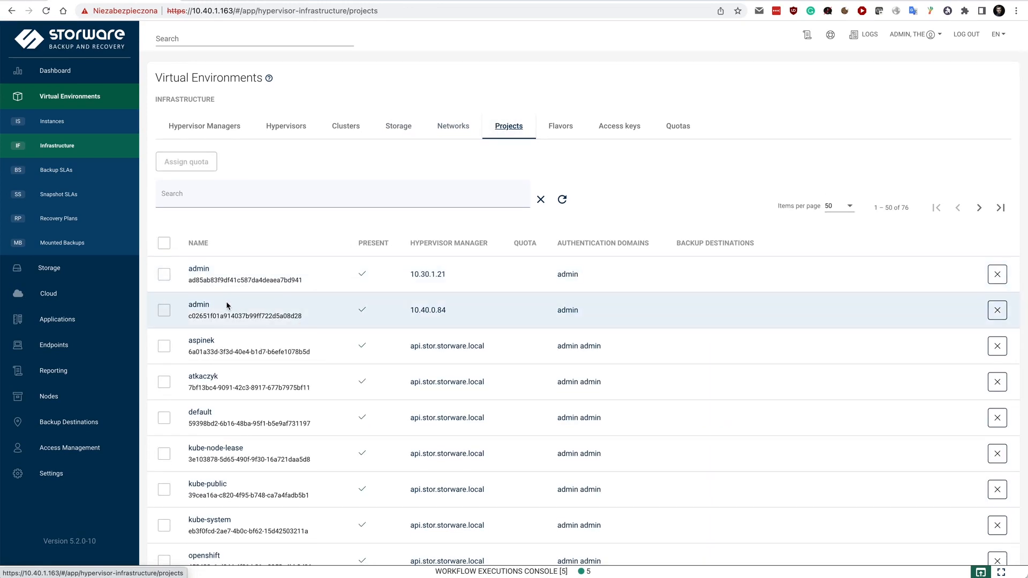
pyautogui.click(554, 125)
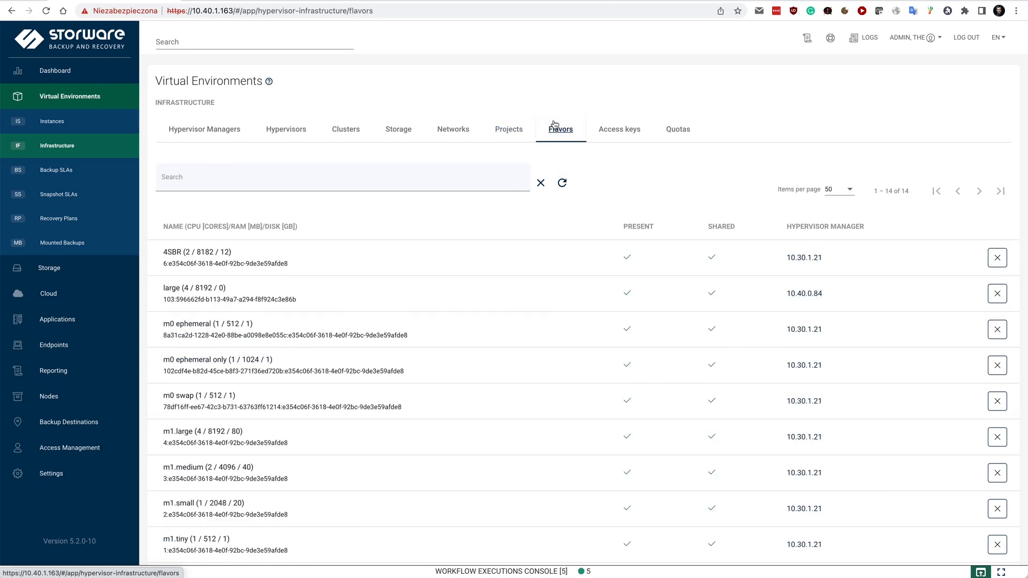
pyautogui.click(627, 131)
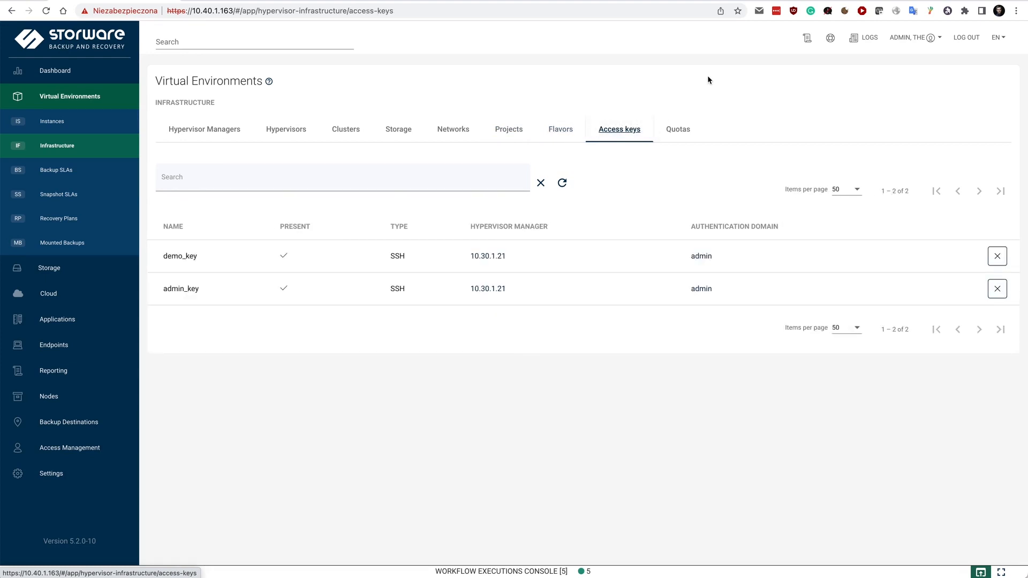
# - Examine the parameters offered for a new quota and check the workflow executions console
pyautogui.click(673, 135)
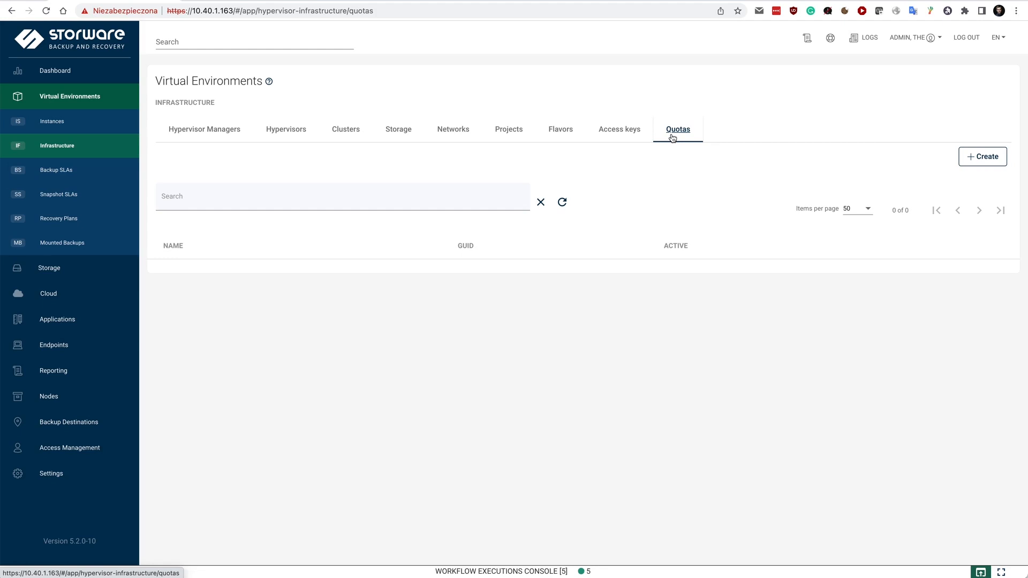
pyautogui.click(980, 156)
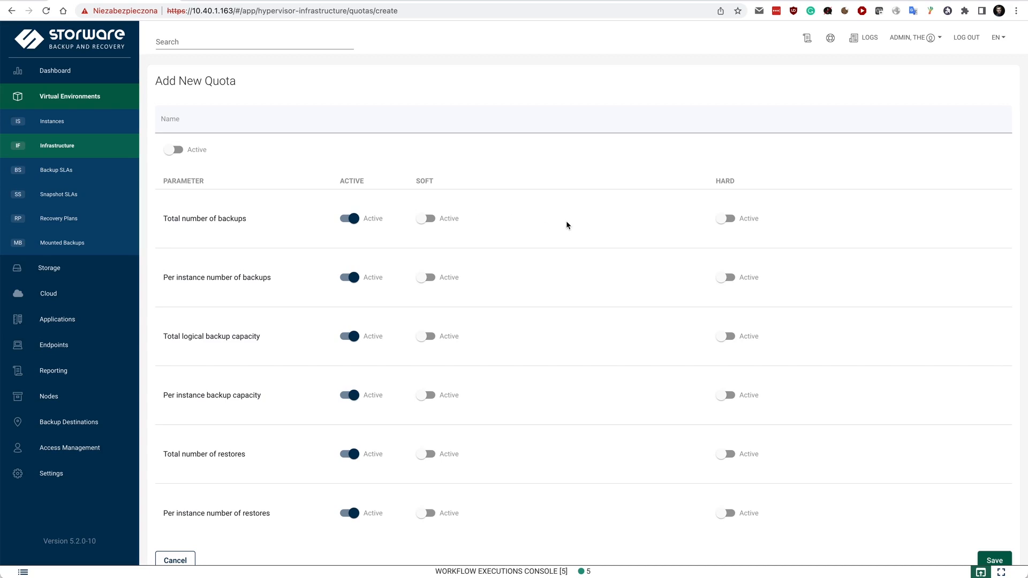
pyautogui.scroll(-1, 566, 225)
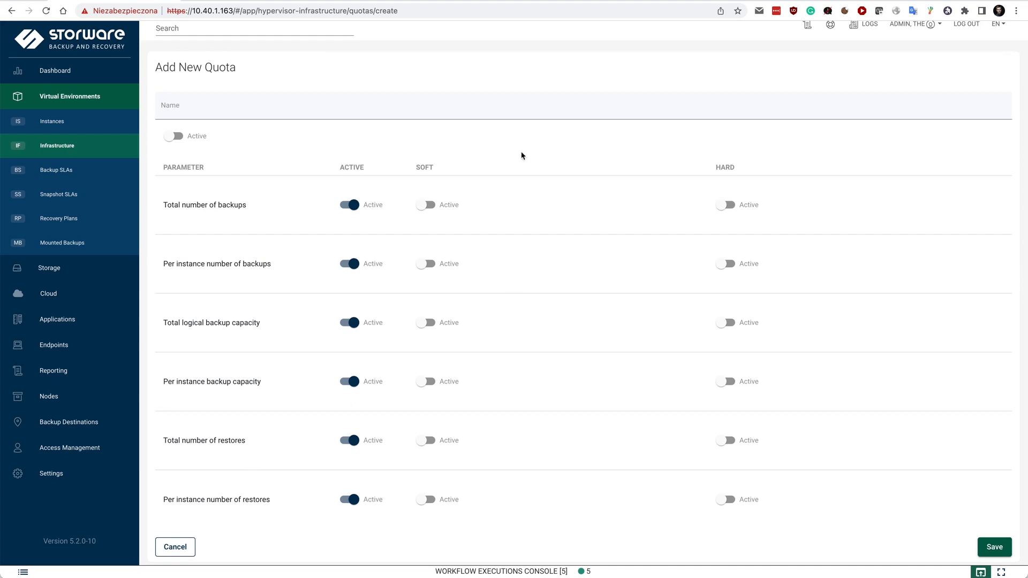
pyautogui.click(533, 570)
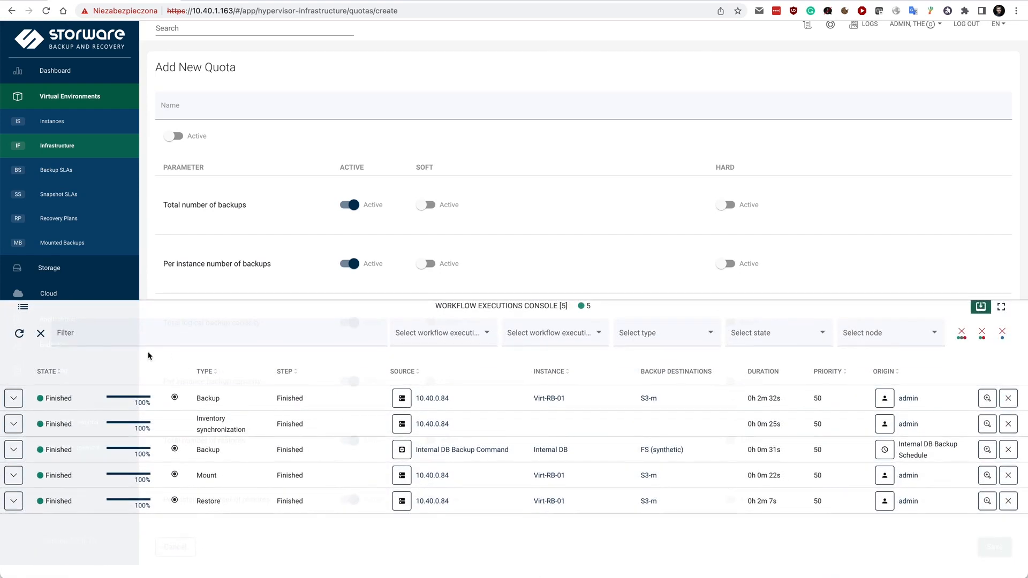
pyautogui.click(290, 307)
# - Filter the virtual environment instances by the Virtuozzo HVM type
pyautogui.click(77, 121)
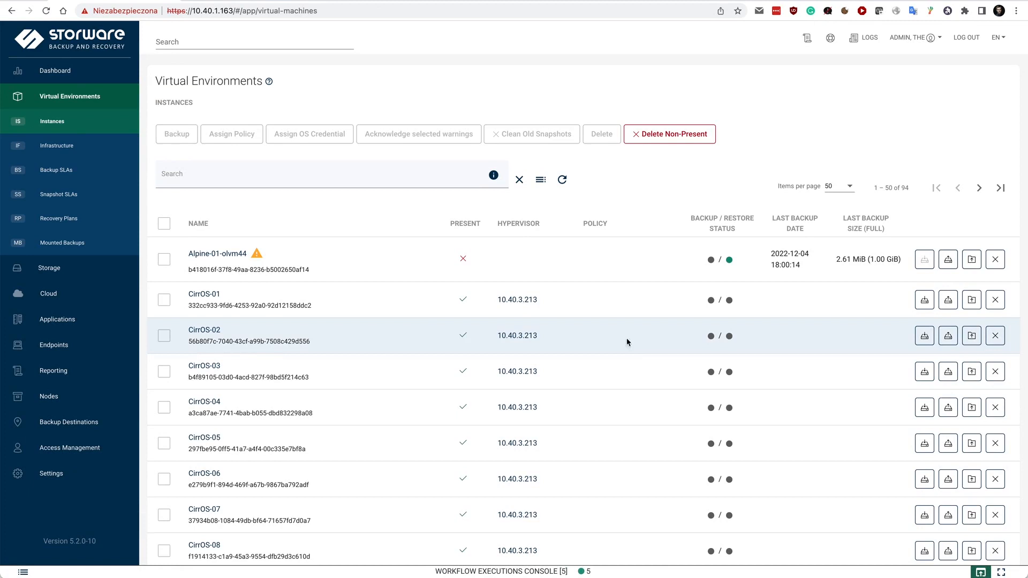
pyautogui.click(541, 178)
pyautogui.click(215, 226)
pyautogui.click(214, 337)
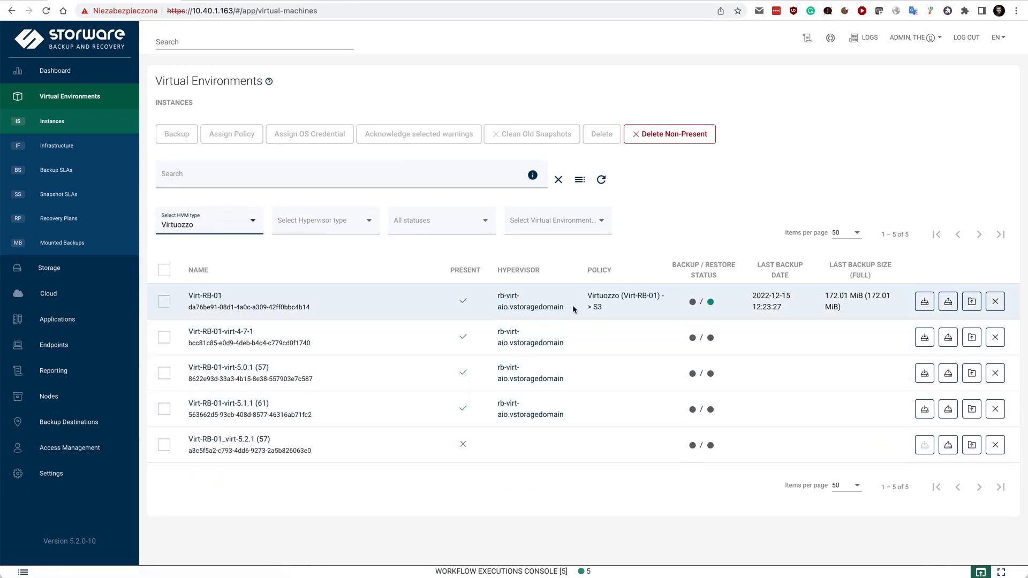
pyautogui.click(948, 303)
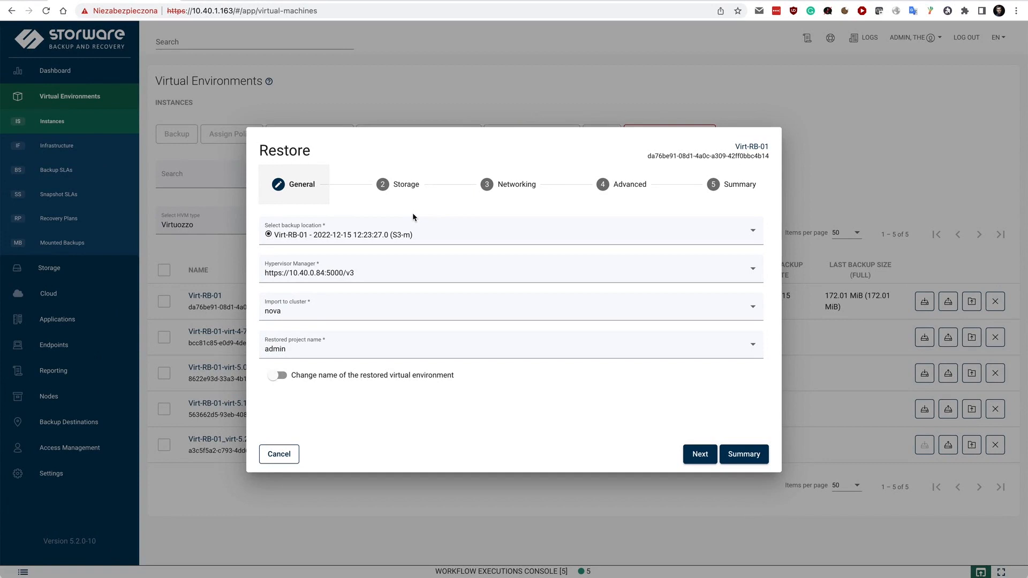
pyautogui.click(408, 234)
pyautogui.click(408, 234)
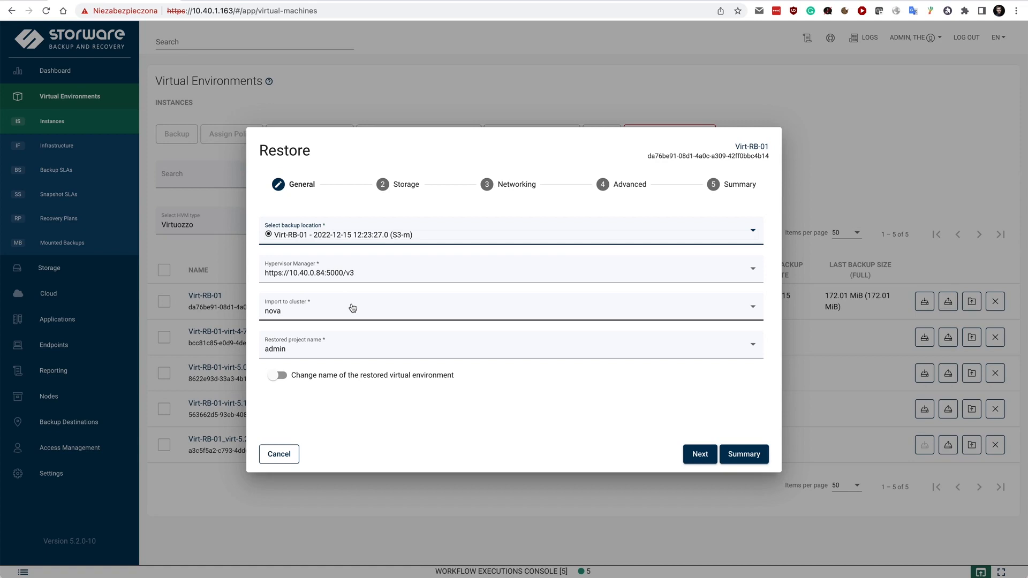
pyautogui.click(278, 376)
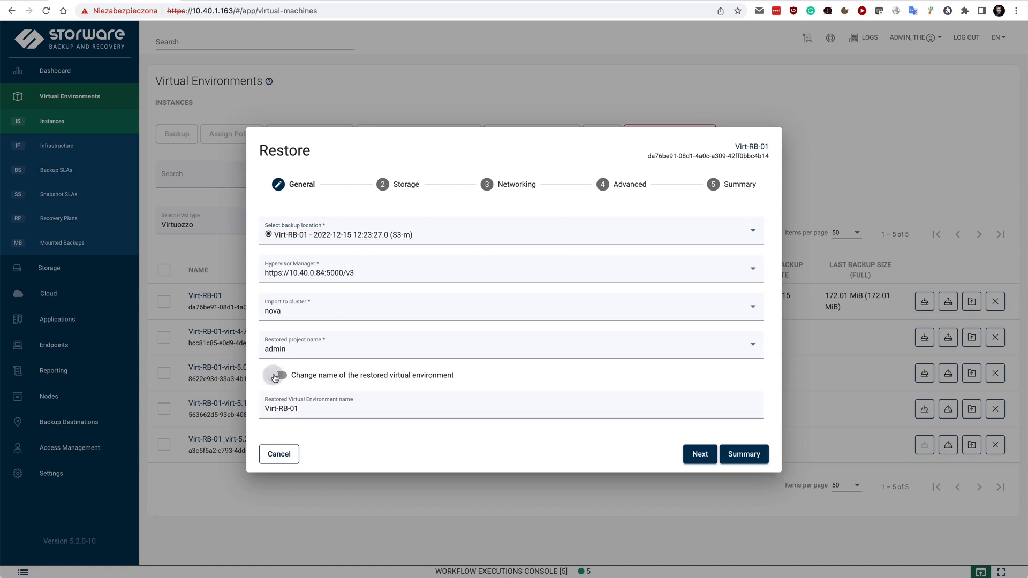
pyautogui.click(310, 411)
pyautogui.write('-res')
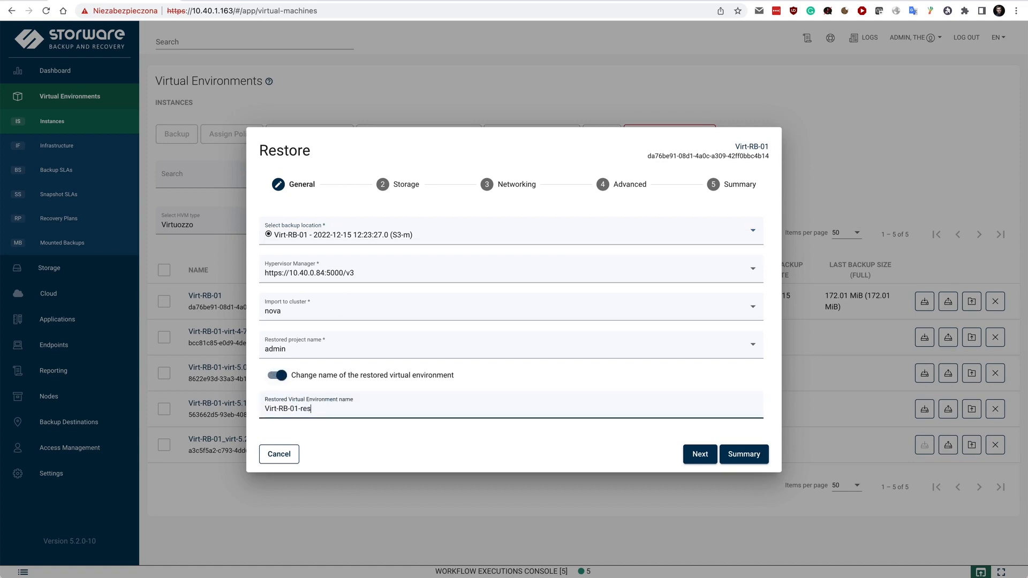
pyautogui.write('tore1')
pyautogui.click(742, 449)
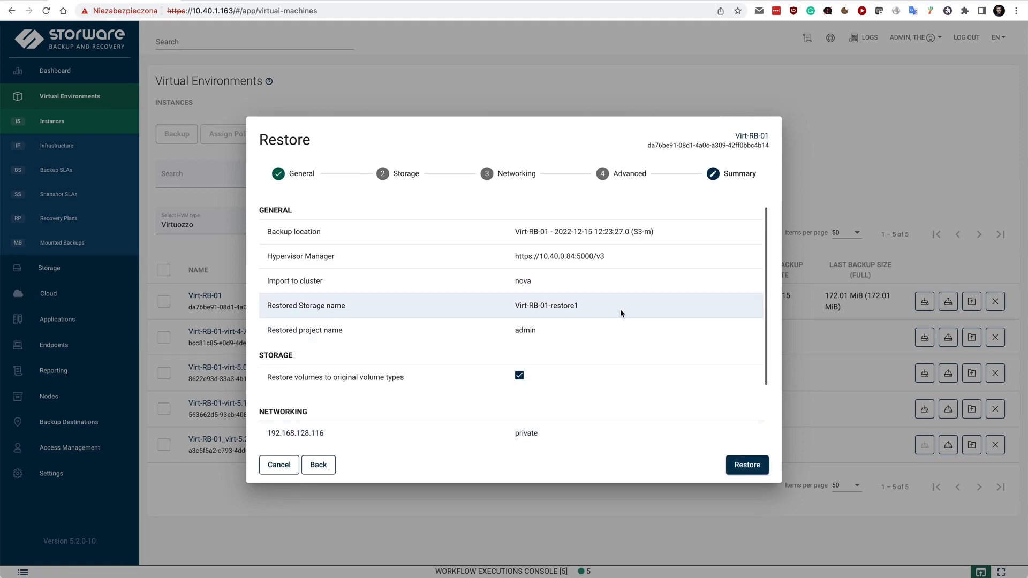
# - Examine the restore's per-volume storage options by toggling the restoration of volumes to original volume types
pyautogui.click(395, 175)
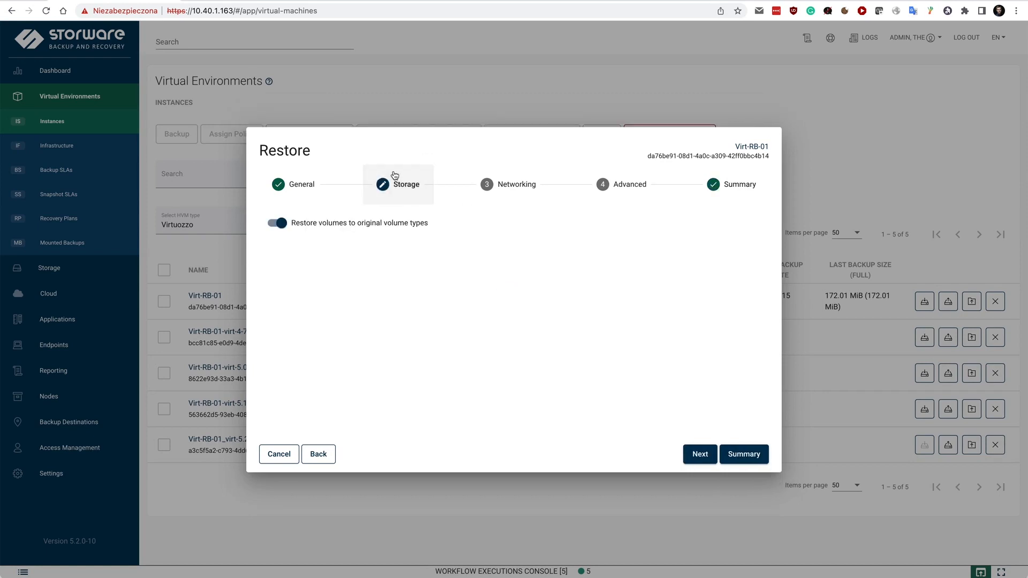
pyautogui.click(278, 224)
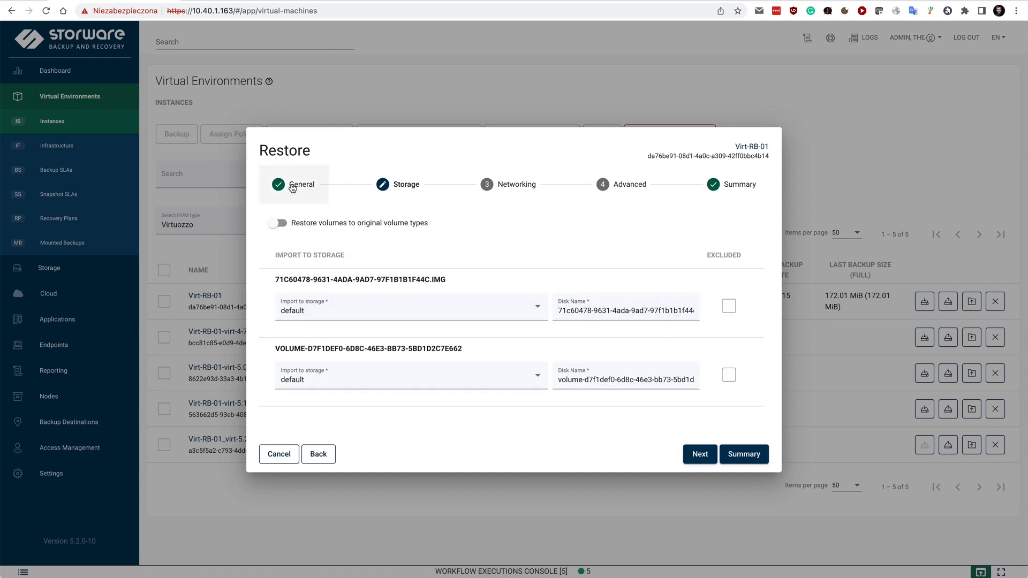
pyautogui.click(280, 223)
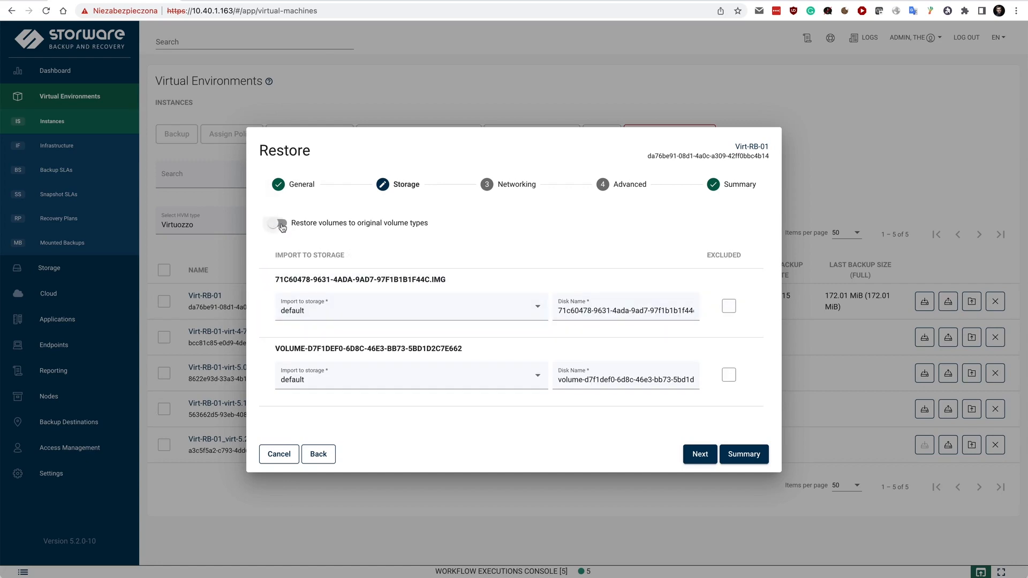
# - Review the restore's networking and advanced settings and submit the restore task
pyautogui.click(513, 183)
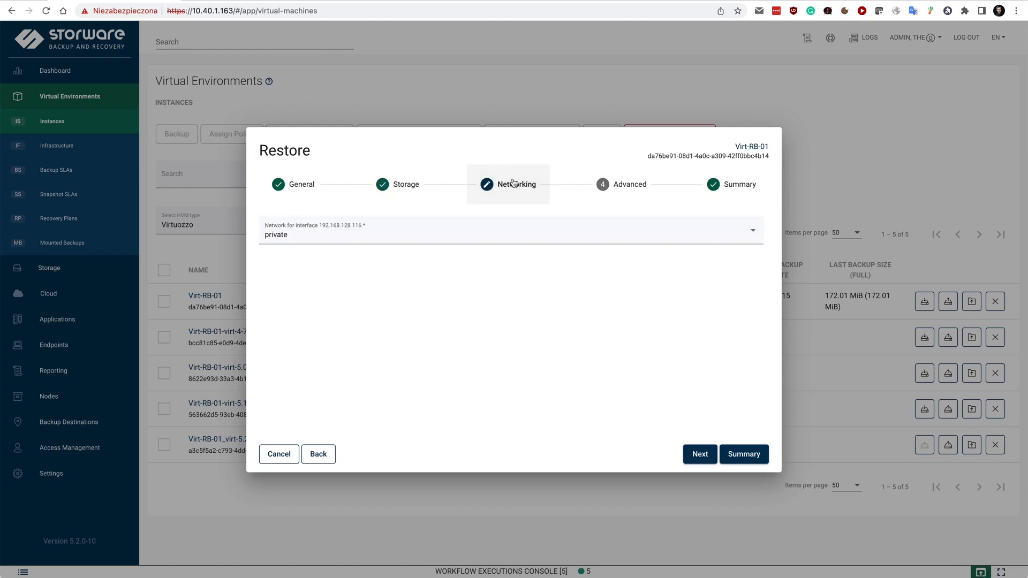
pyautogui.click(621, 184)
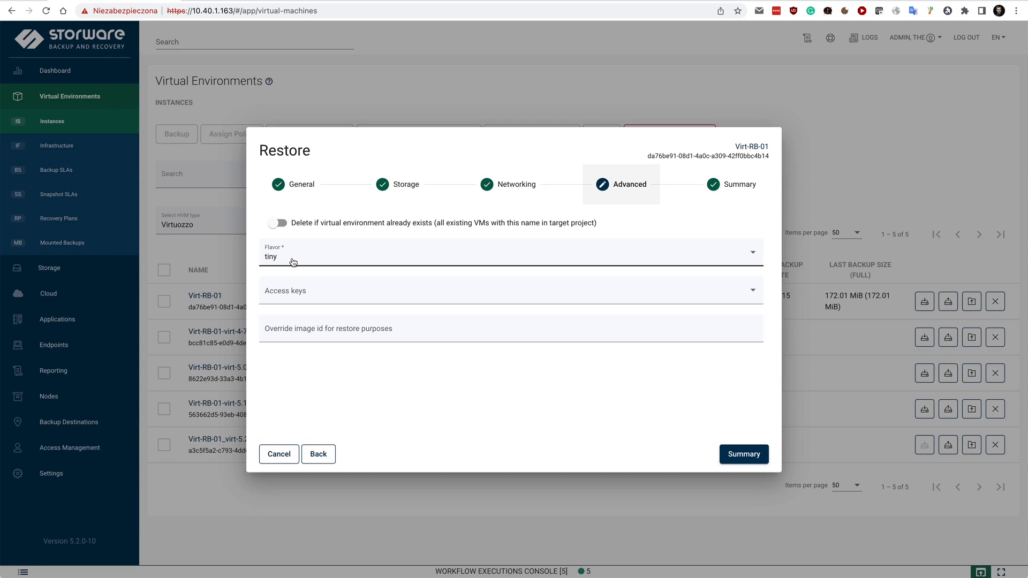
pyautogui.click(731, 186)
pyautogui.click(747, 465)
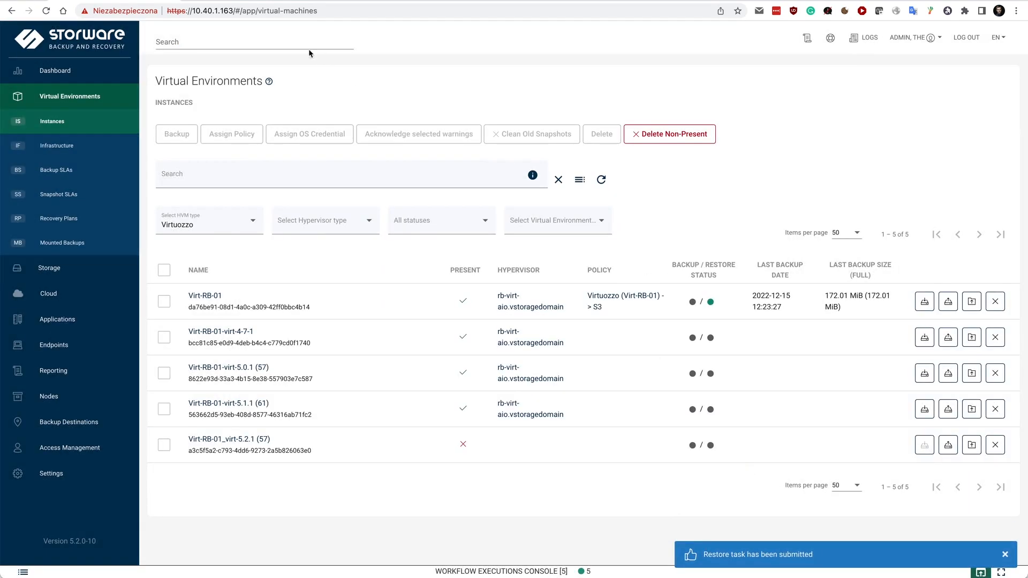
# - Check the virtual machines list in Virtuozzo and return to Storware's instances
pyautogui.click(231, 4)
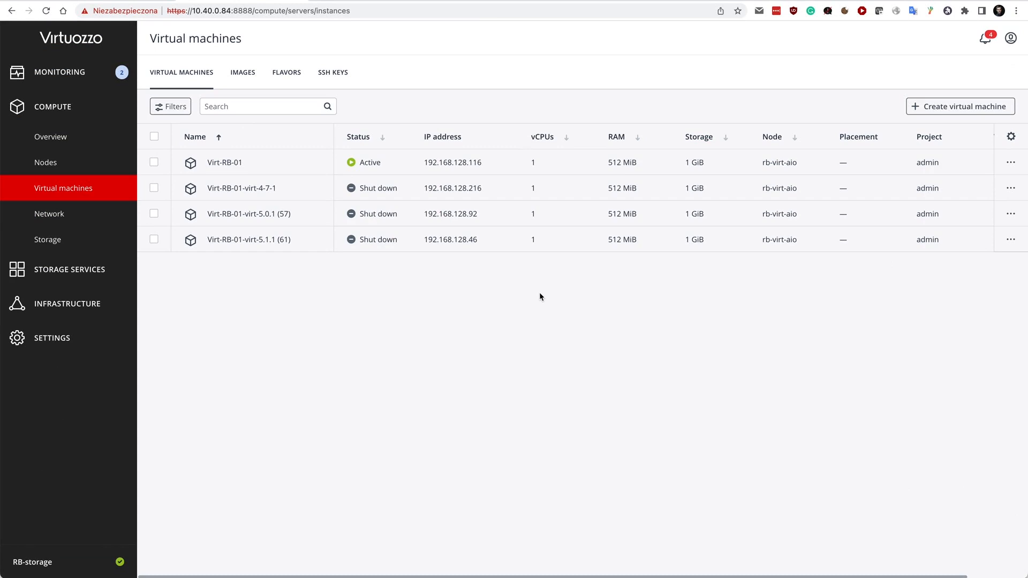
pyautogui.click(104, 5)
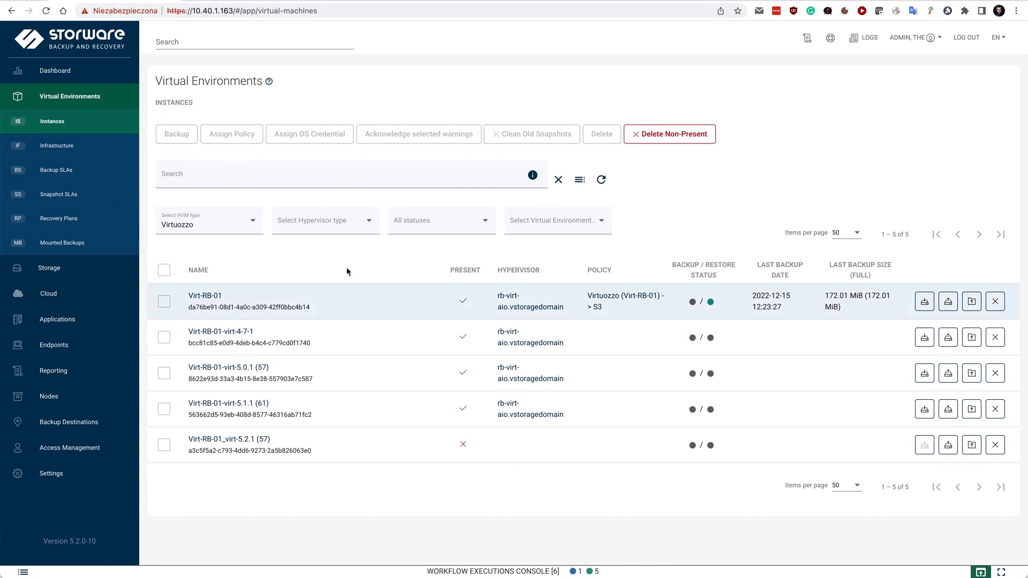
# - Start a new virtual environment backup policy and expand its auto-assignment settings
pyautogui.click(72, 172)
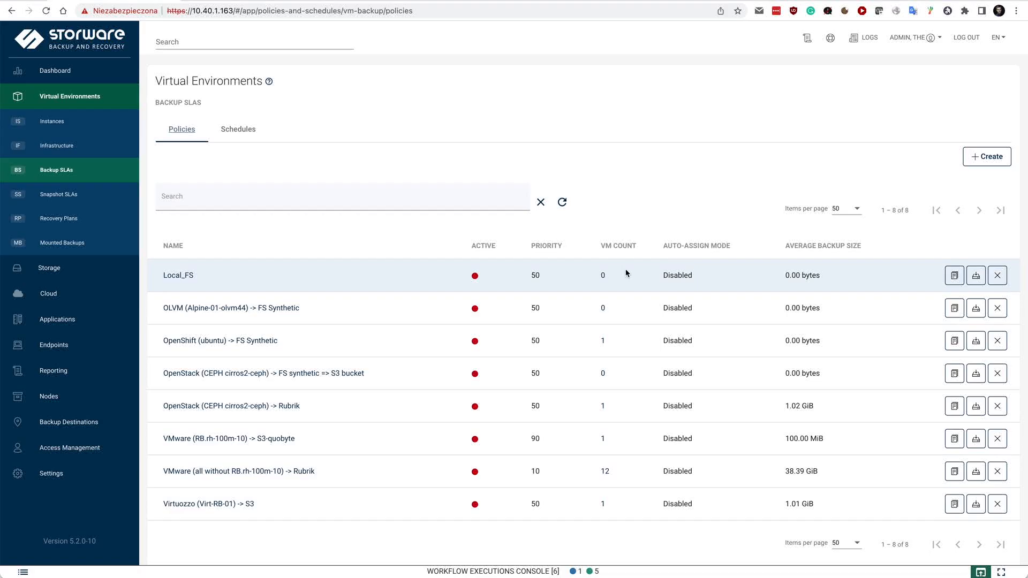
pyautogui.click(983, 156)
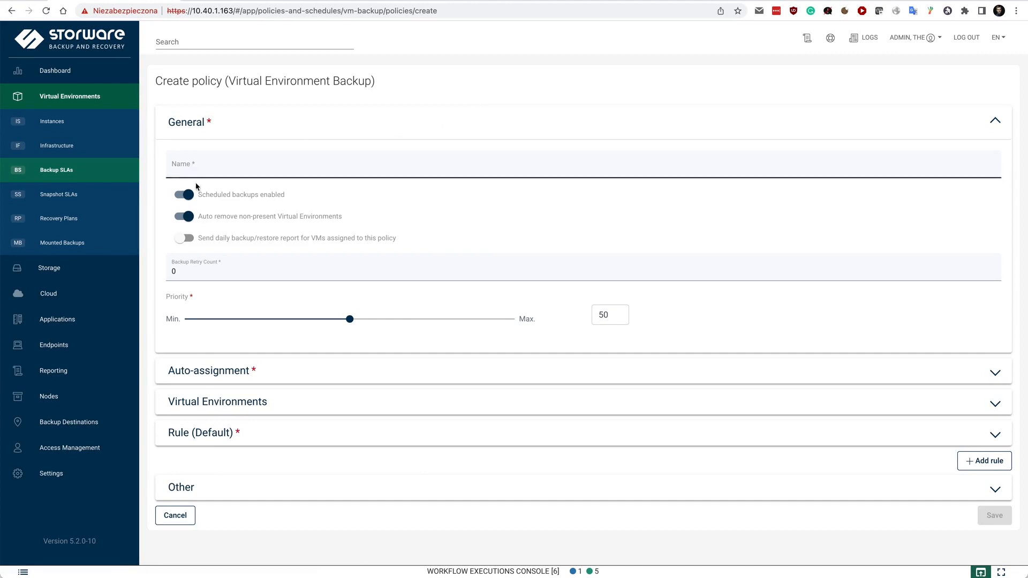
pyautogui.click(192, 370)
pyautogui.scroll(-3, 436, 365)
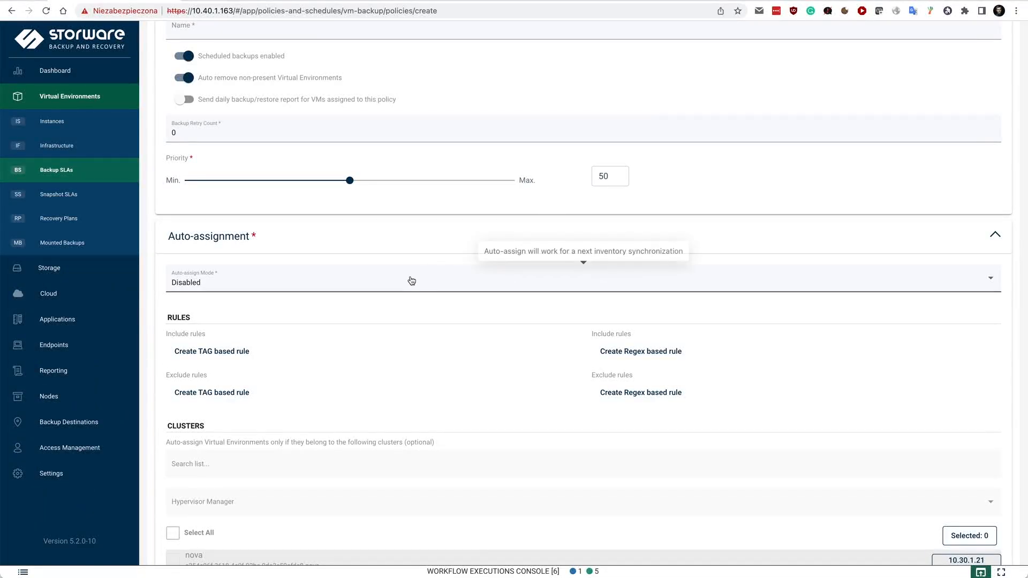
# - Examine the policy's auto-assign modes, include and exclude rules, and cluster restrictions
pyautogui.click(411, 281)
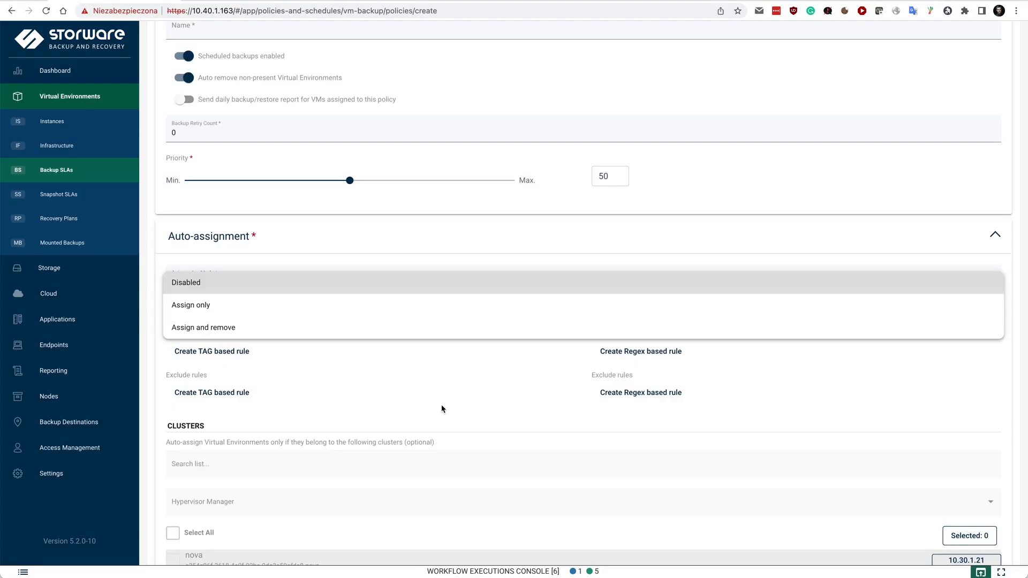
pyautogui.click(431, 386)
pyautogui.scroll(-3, 430, 381)
pyautogui.scroll(-1, 431, 381)
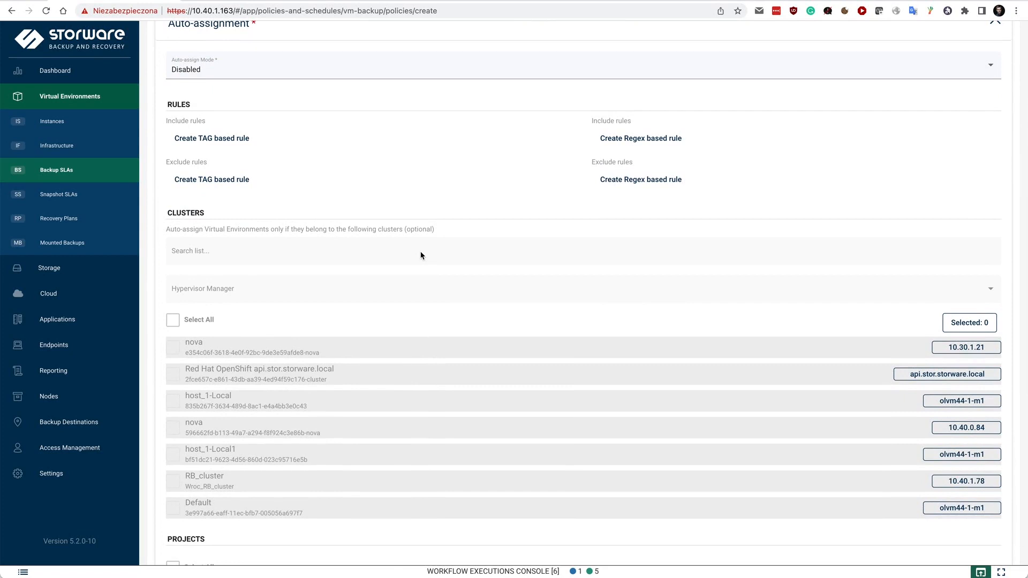
# - Examine the clusters and projects available for restricting the policy's auto-assignment
pyautogui.scroll(-3, 421, 255)
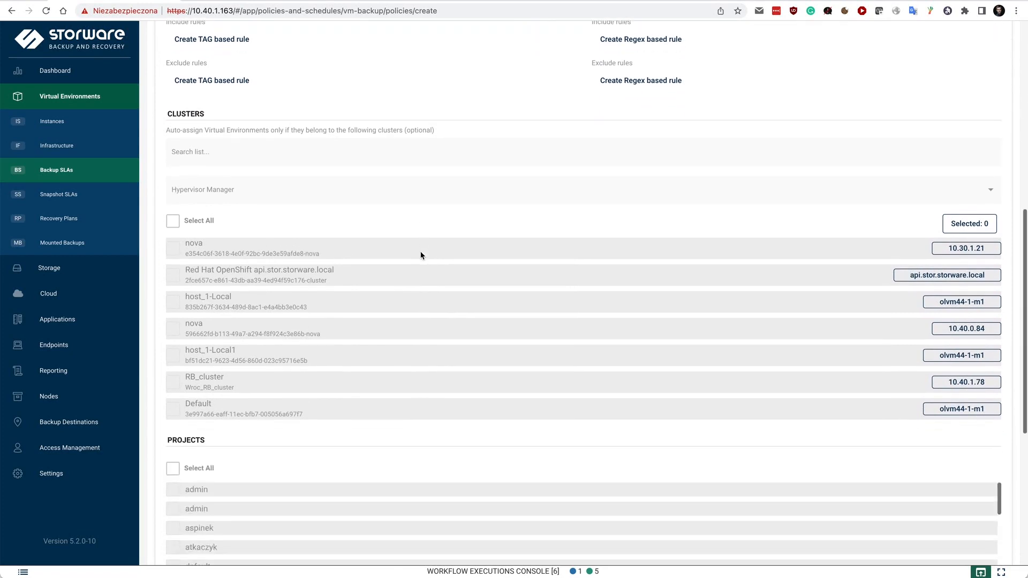
pyautogui.scroll(-1, 421, 255)
pyautogui.scroll(-1, 421, 256)
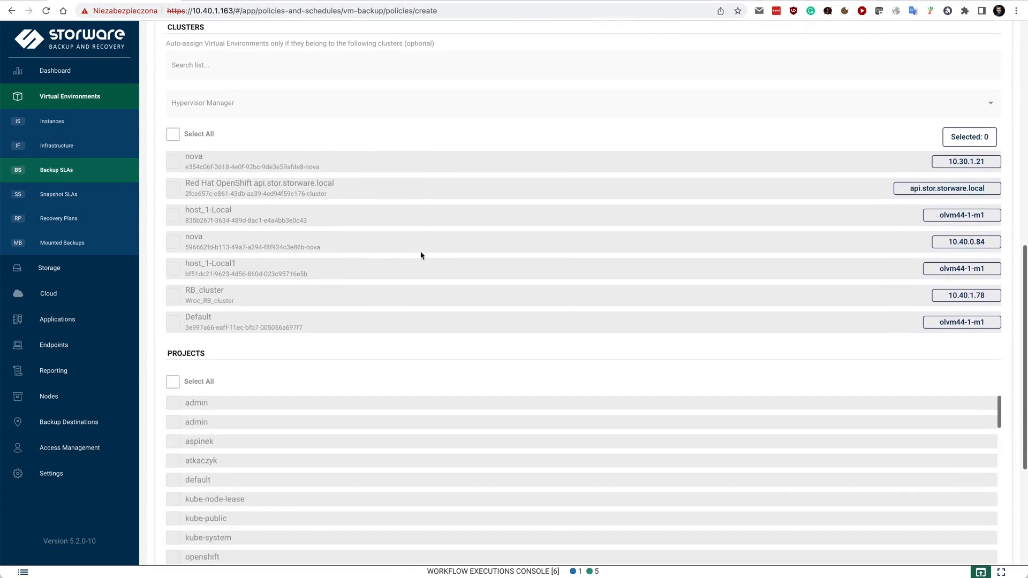
pyautogui.scroll(-5, 421, 255)
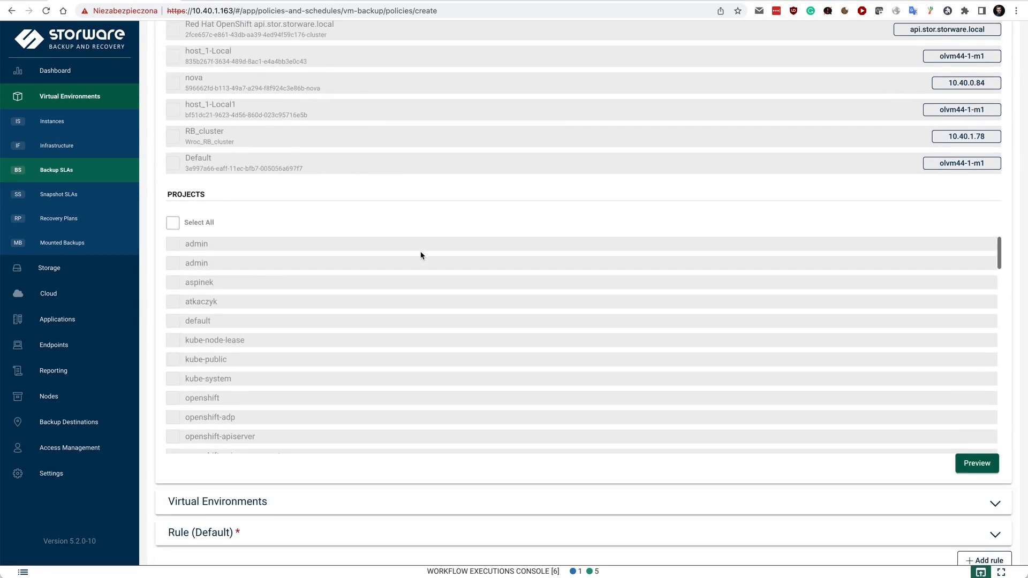
pyautogui.scroll(-5, 420, 252)
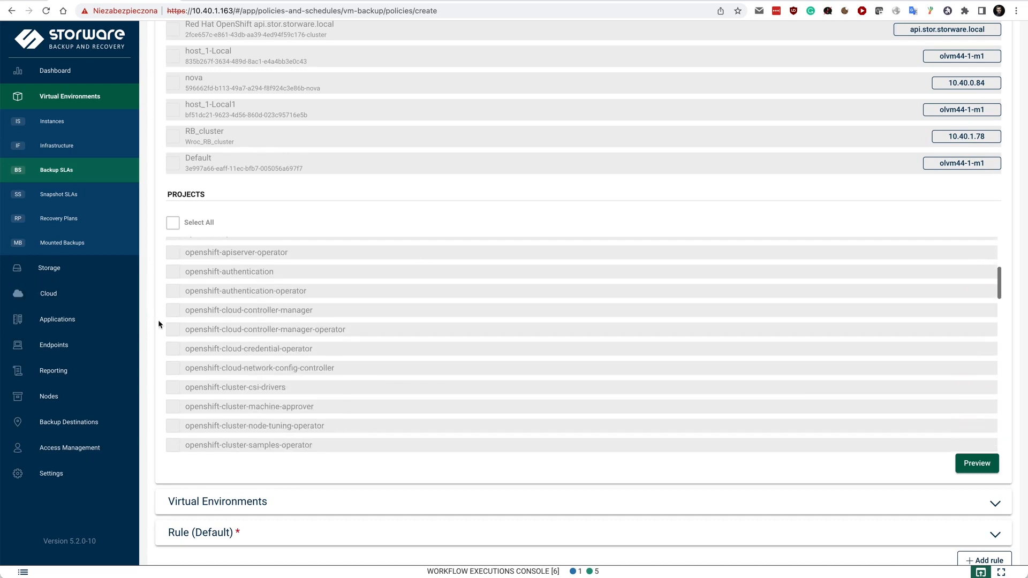
# - Filter the policy's virtual environments by the Virtuozzo hypervisor manager type, review the assignable machines, and collapse the section
pyautogui.scroll(-2, 159, 324)
pyautogui.click(230, 436)
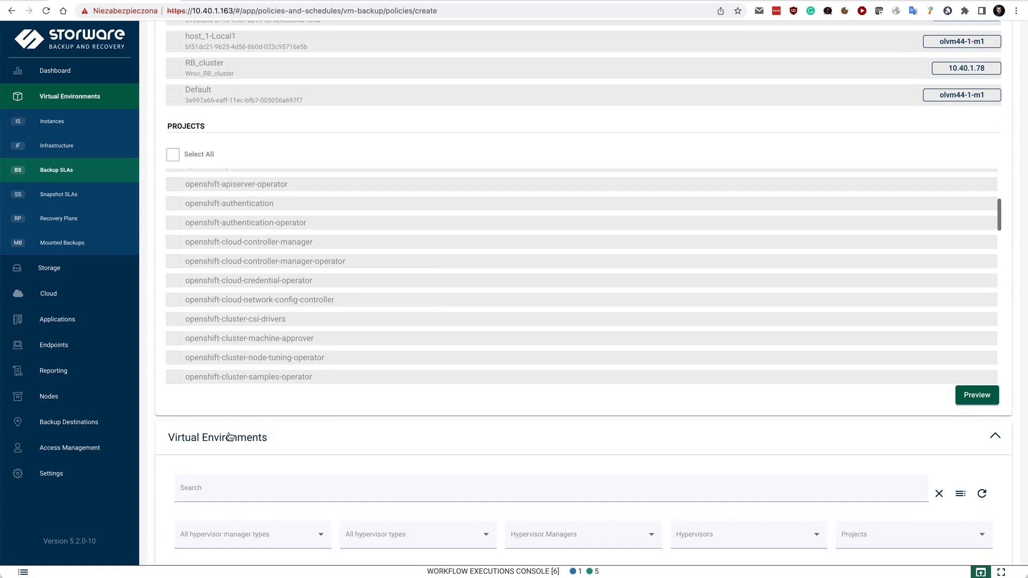
pyautogui.scroll(-5, 230, 431)
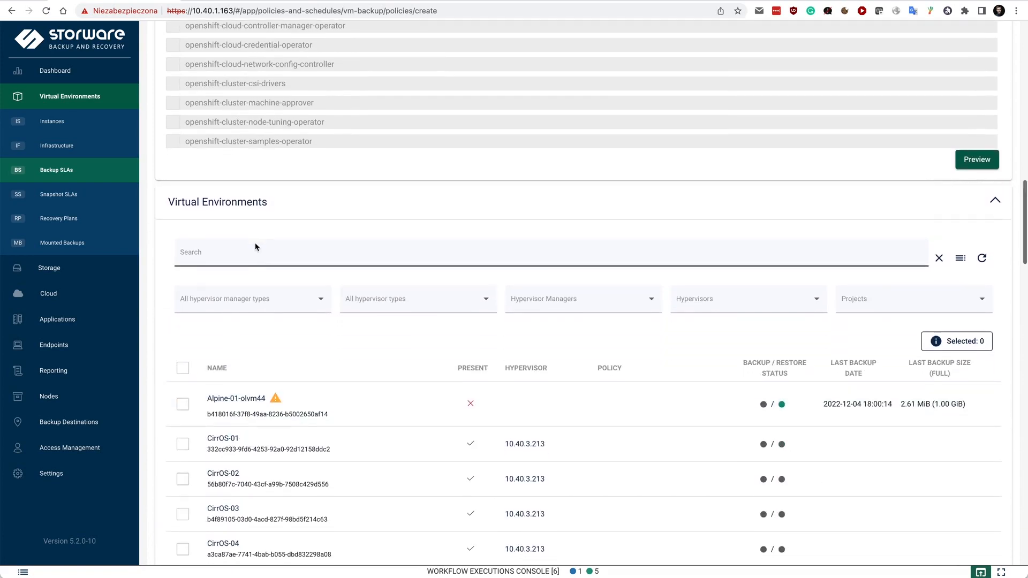
pyautogui.scroll(-4, 255, 247)
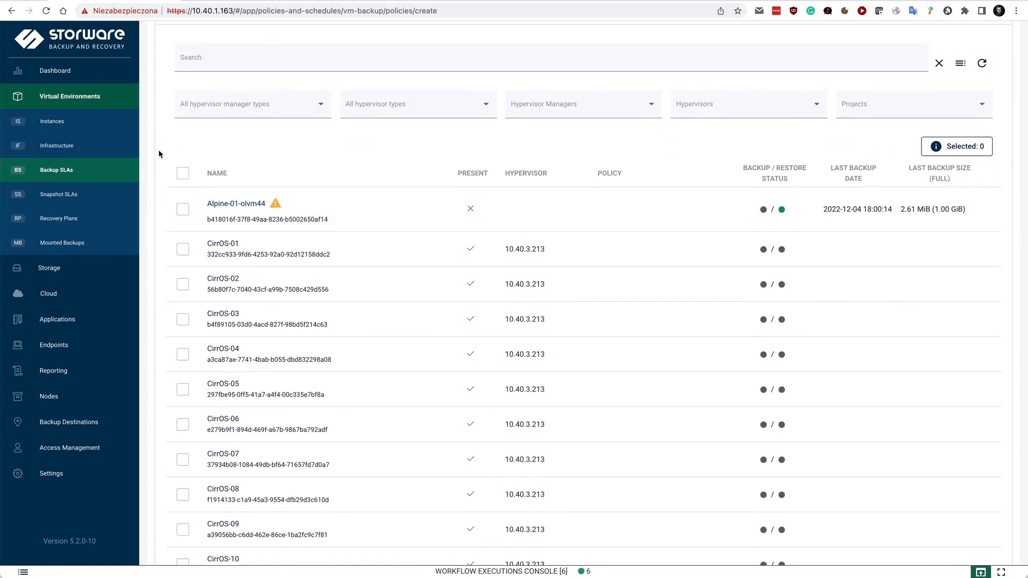
pyautogui.scroll(1, 159, 154)
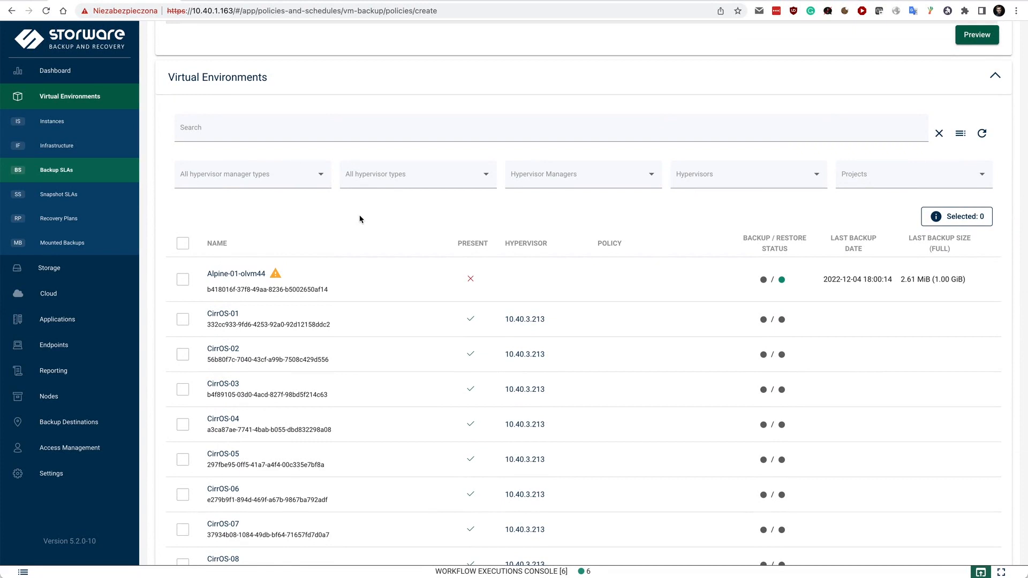
pyautogui.click(234, 176)
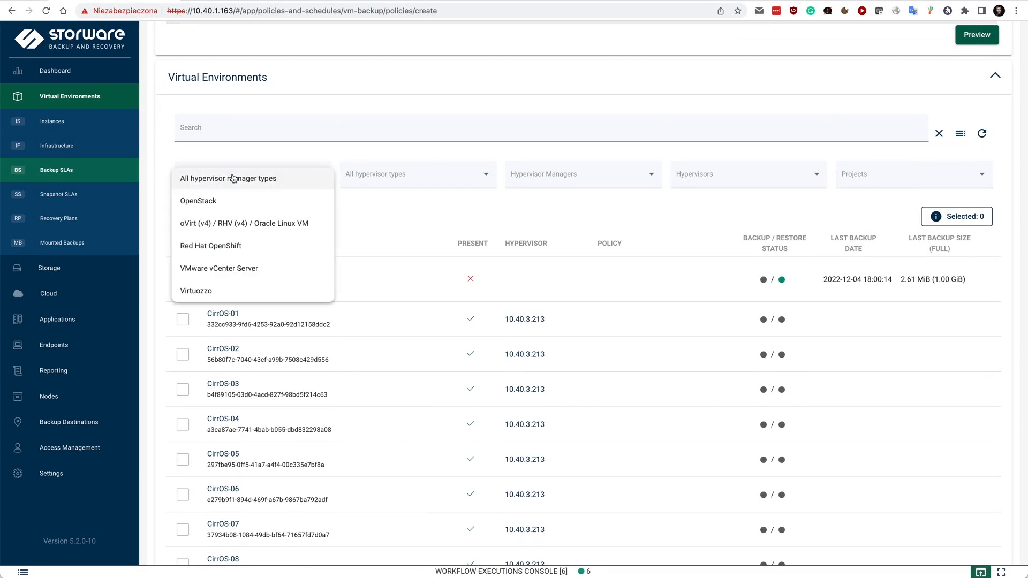
pyautogui.click(215, 292)
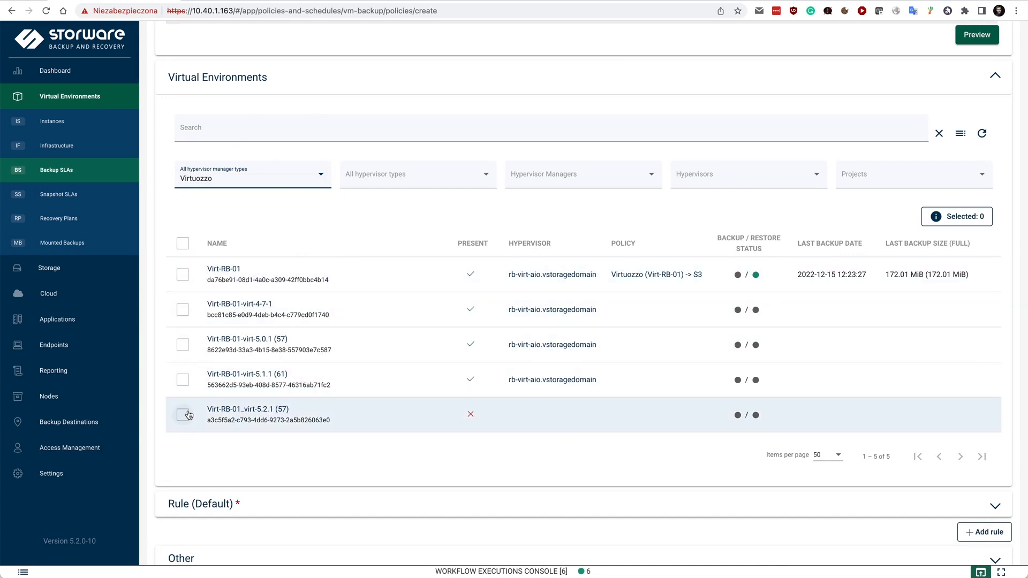
pyautogui.click(198, 80)
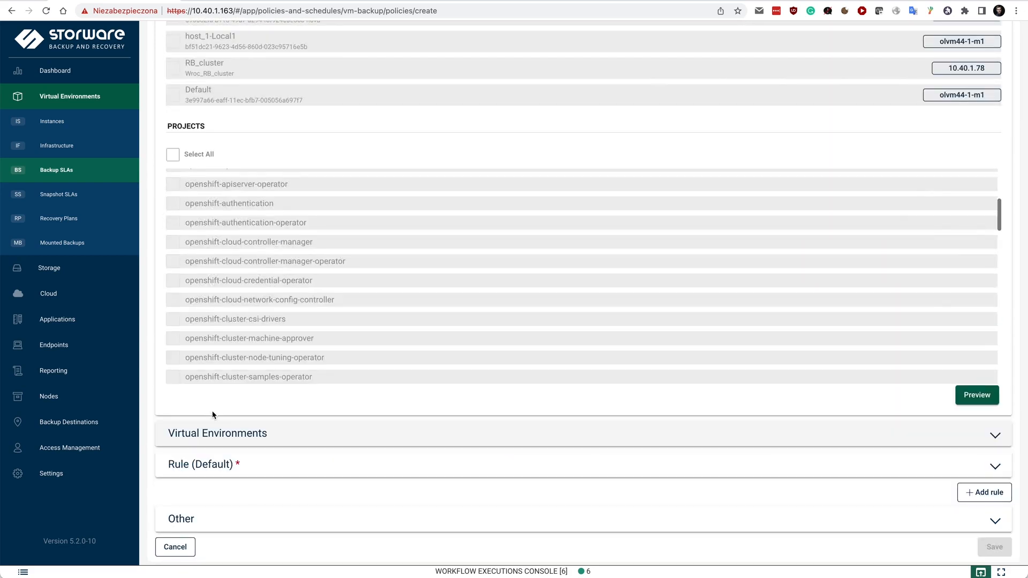
# - Expand the policy's Default rule and review its backup destination, retention settings, and schedules
pyautogui.click(207, 474)
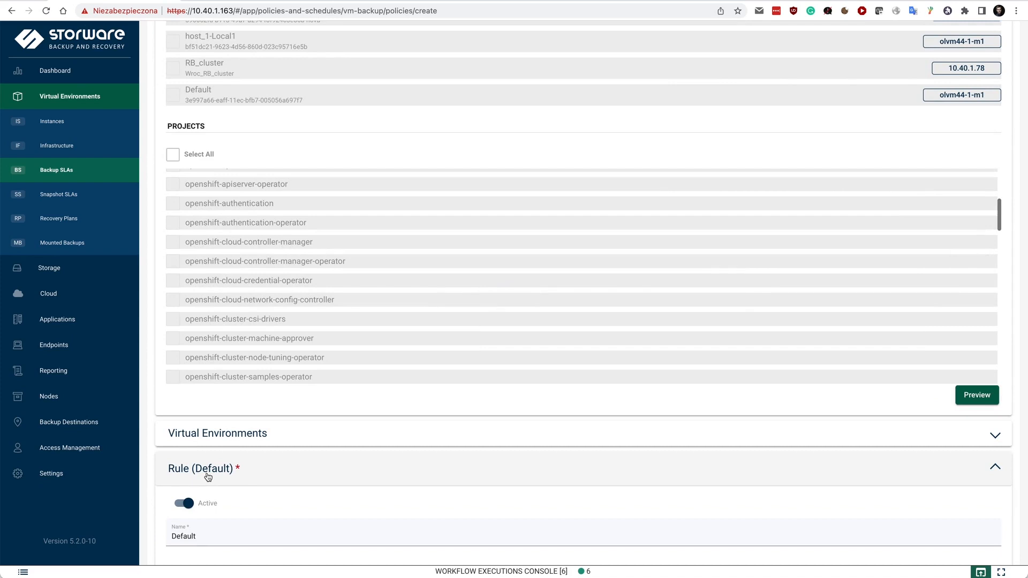
pyautogui.scroll(-5, 396, 425)
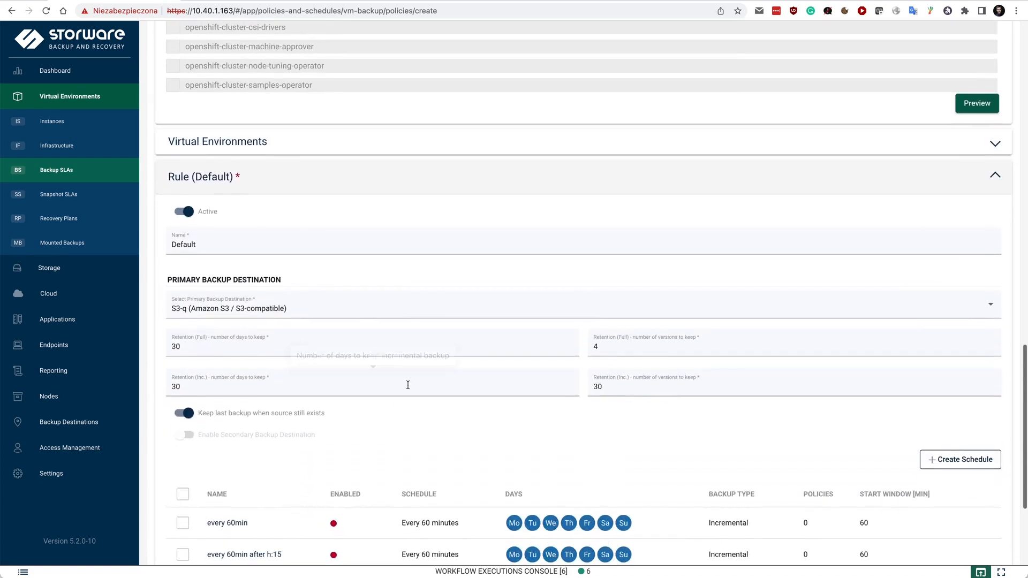
pyautogui.scroll(-1, 353, 268)
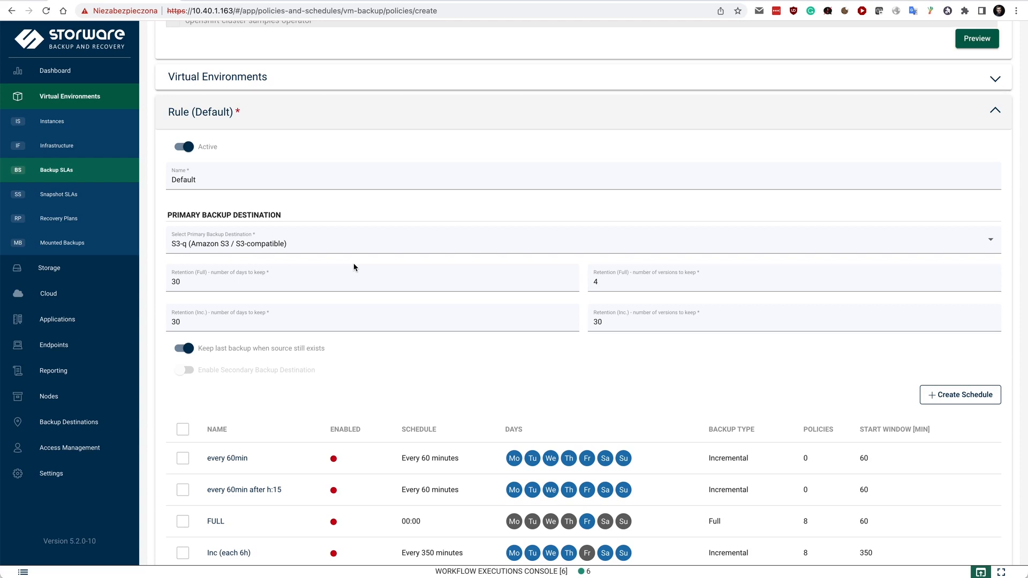
pyautogui.scroll(-2, 353, 268)
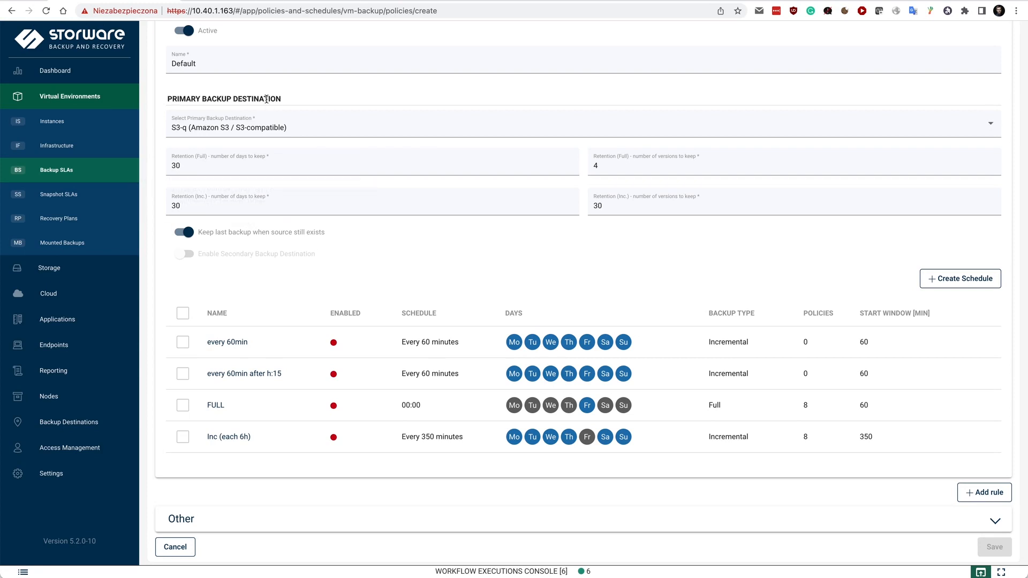
# - Try FS (synthetic) as the rule's primary backup destination with a secondary destination enabled, and cancel the policy creation
pyautogui.click(261, 127)
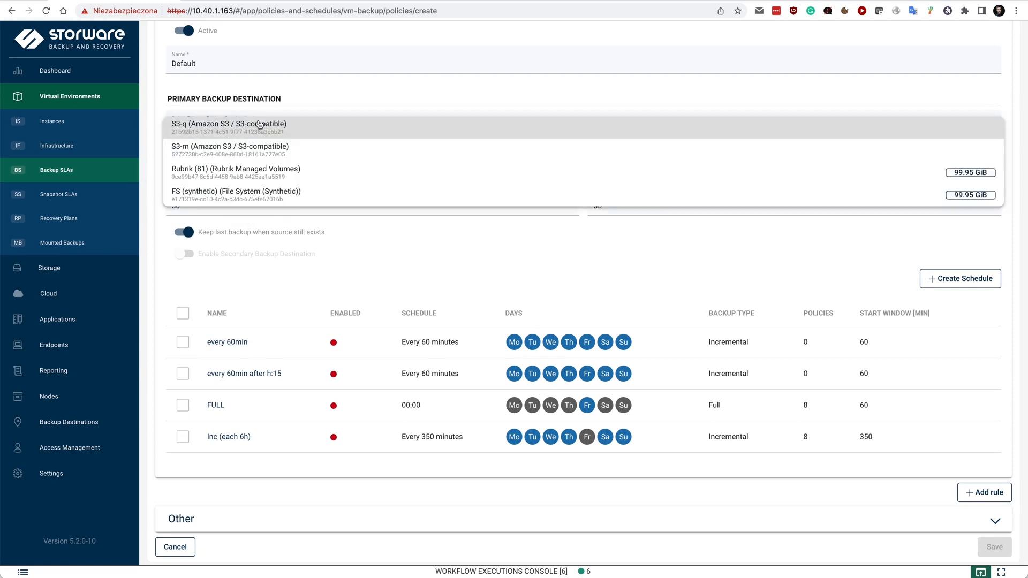
pyautogui.click(271, 201)
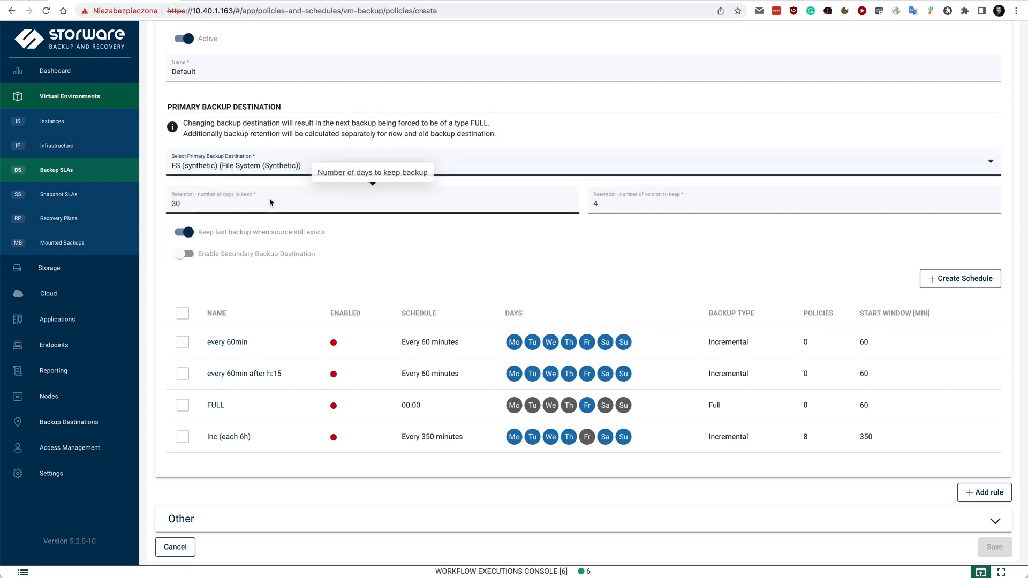
pyautogui.click(185, 255)
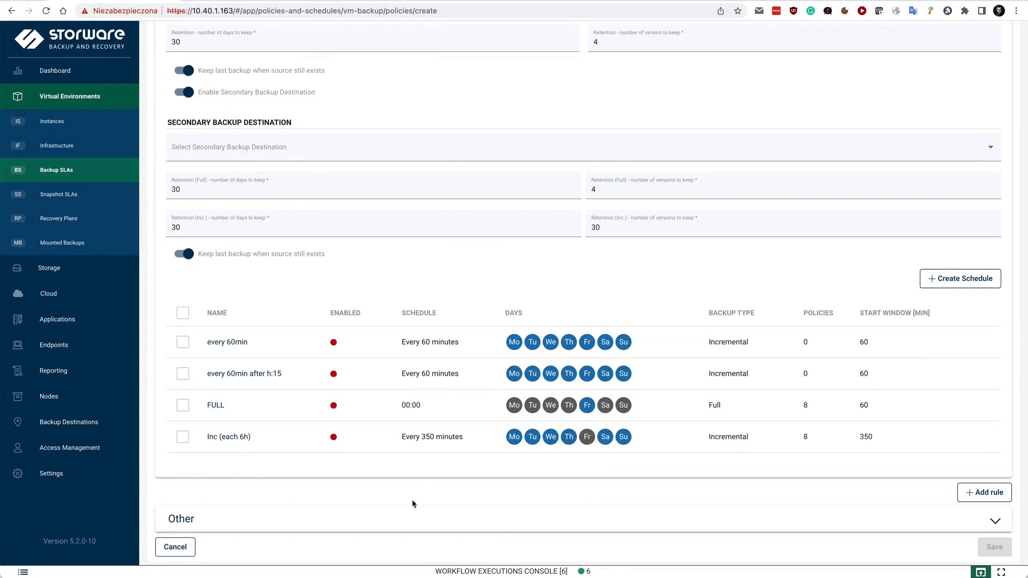
pyautogui.click(170, 547)
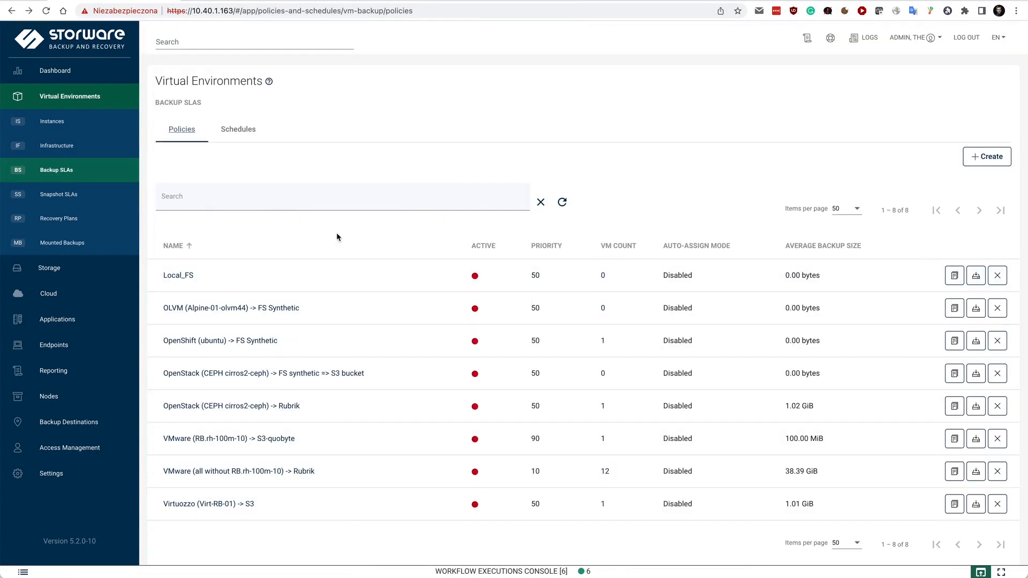
# - Open the recovery plans and inspect the subtasks of the latest restore in the workflow executions console
pyautogui.click(59, 218)
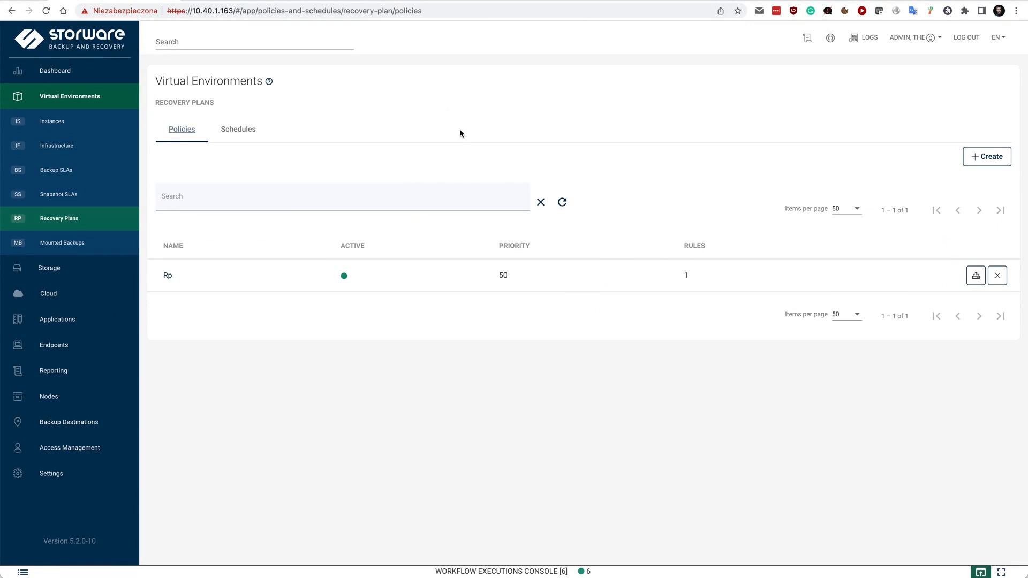
pyautogui.click(585, 571)
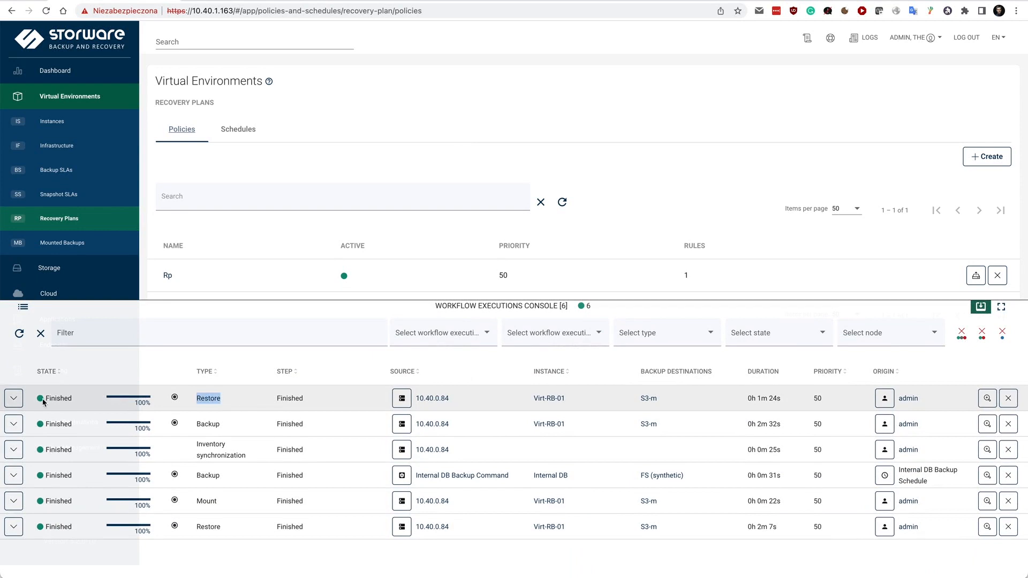
pyautogui.click(13, 398)
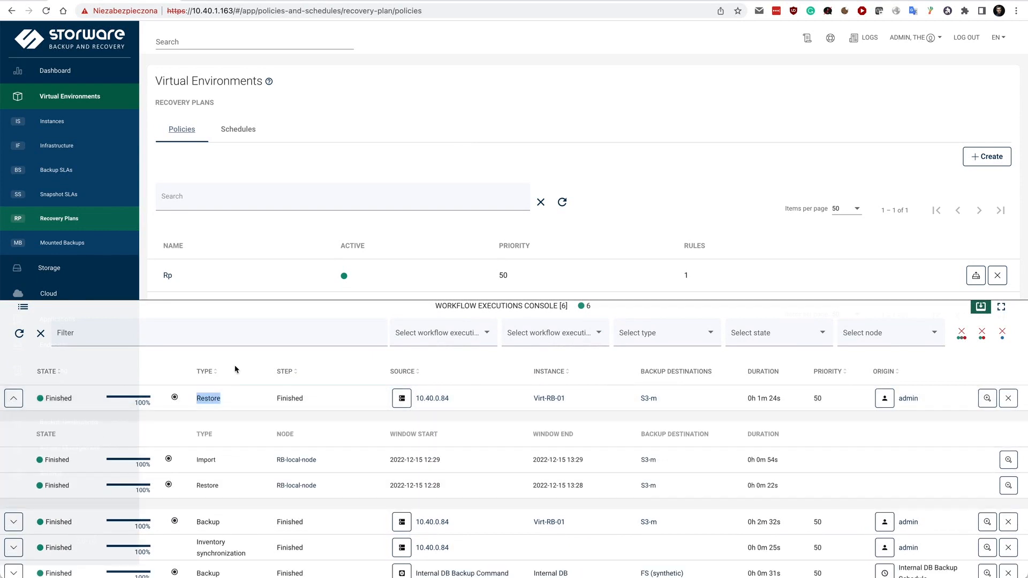
# - Switch to Virtuozzo and reload its virtual machines list to check for the restored Virt-RB-01-restore1 machine
pyautogui.click(208, 303)
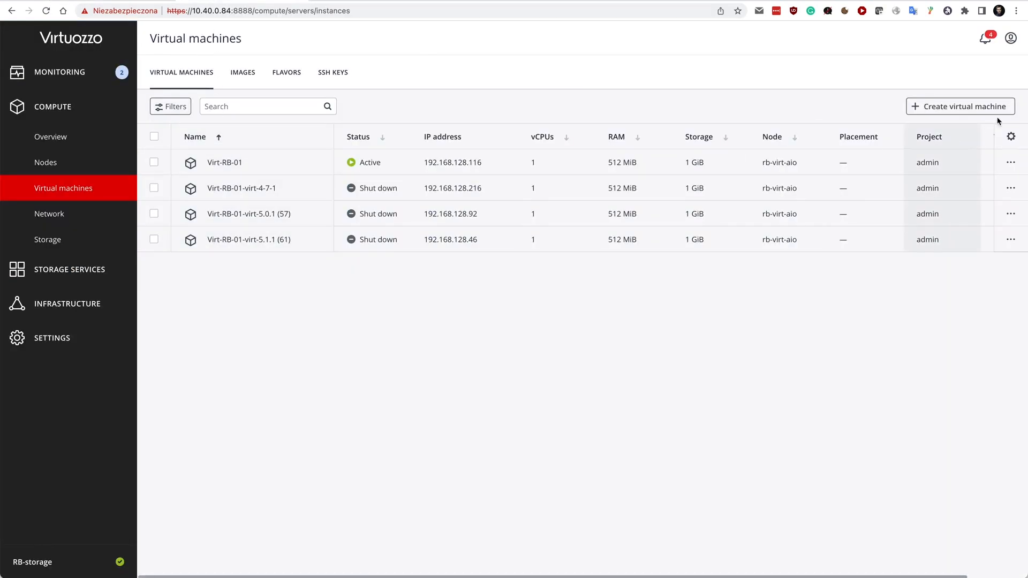
pyautogui.click(69, 165)
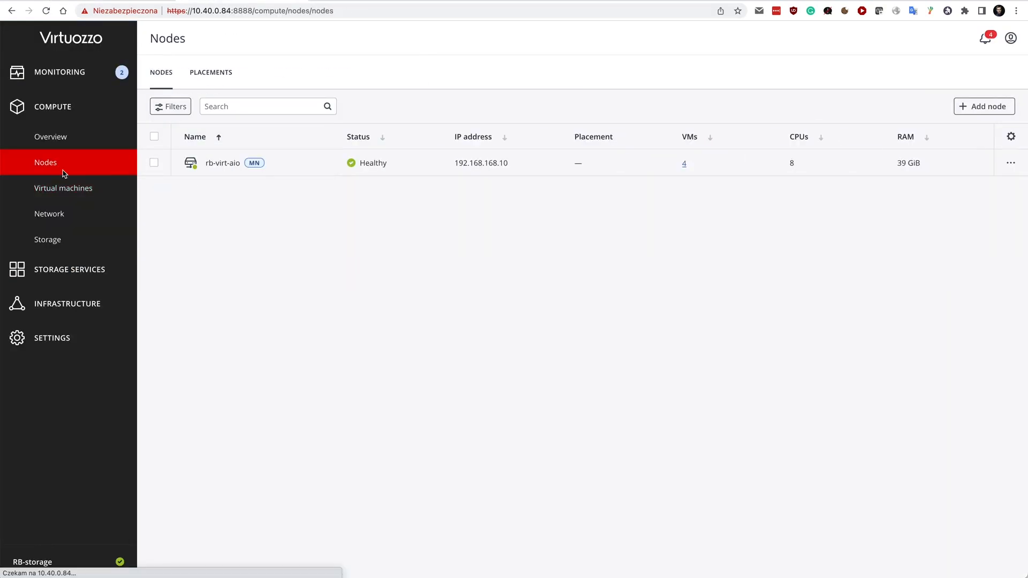
pyautogui.click(54, 190)
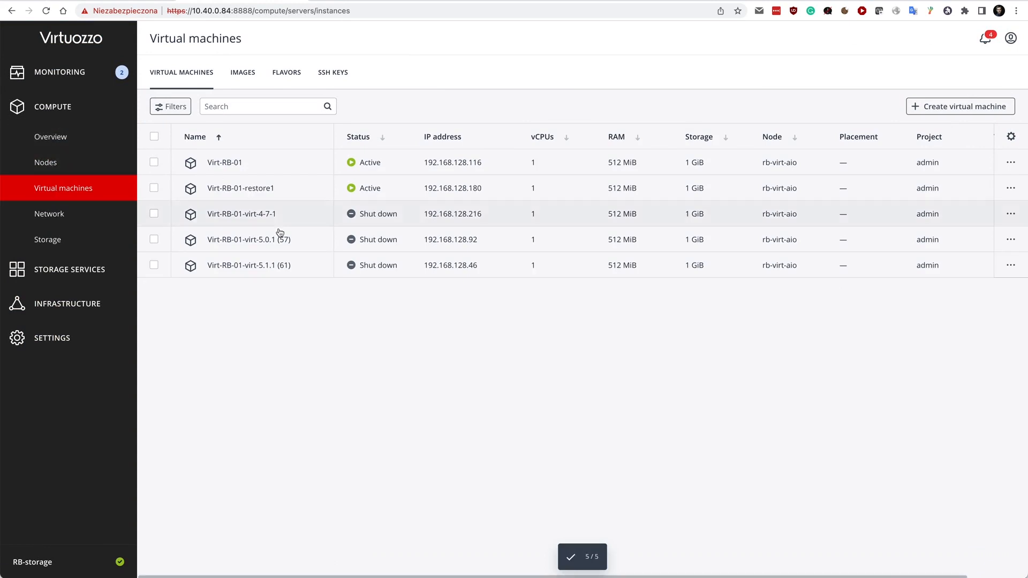
pyautogui.moveTo(275, 189); pyautogui.dragTo(242, 189)
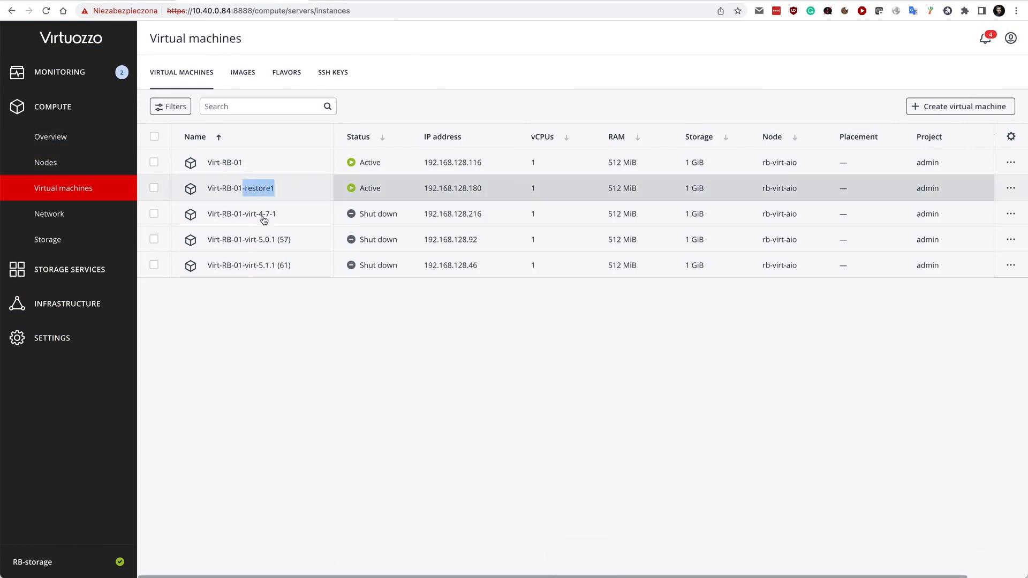
# - Return to Storware and open the Rp recovery plan to review its general settings and rules
pyautogui.click(393, 393)
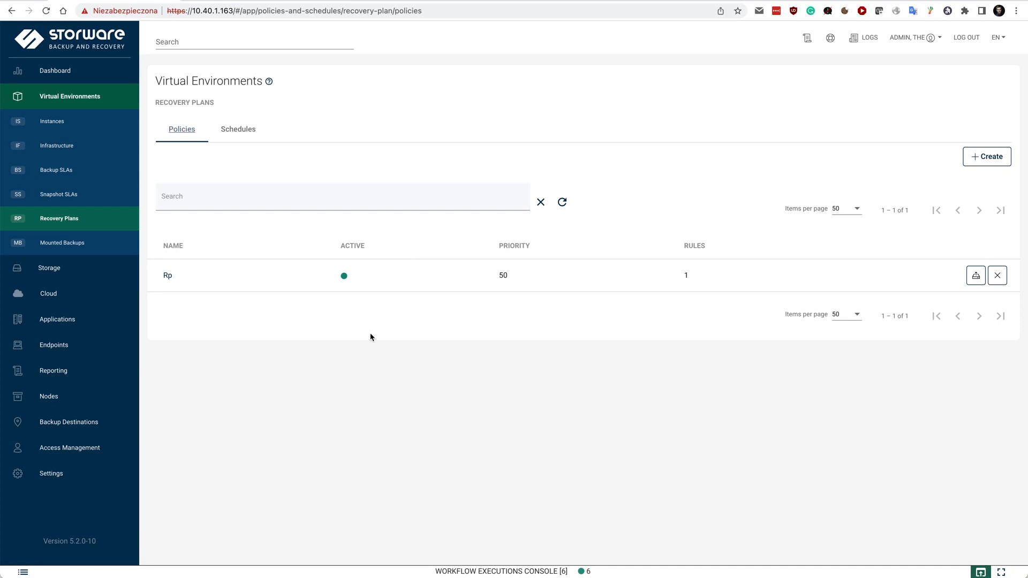
pyautogui.click(168, 277)
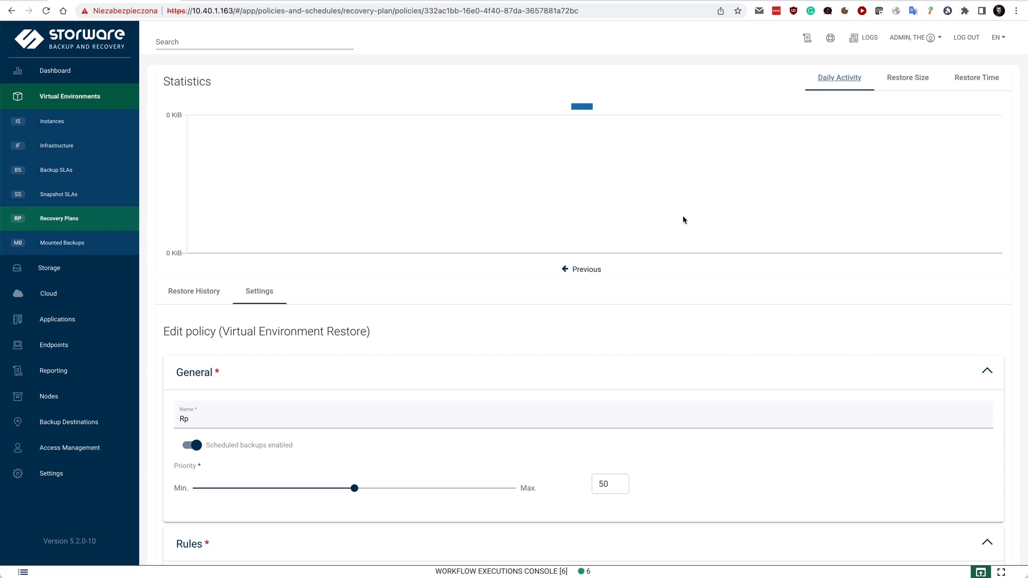
pyautogui.scroll(-3, 679, 214)
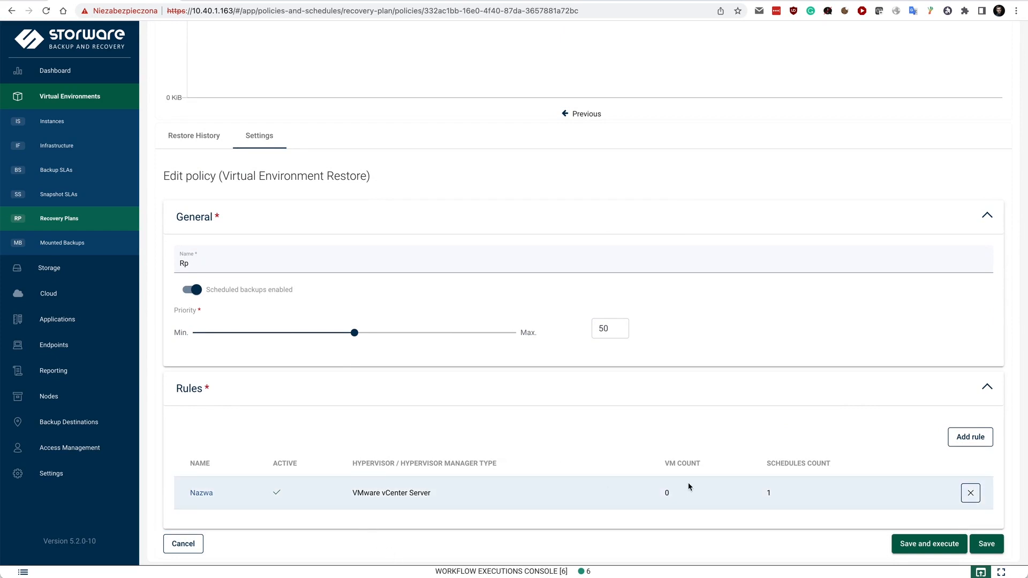
# - Add a rule to the recovery plan with Virtuozzo as the virtualization platform and Virt-RB-01 as the selected virtual environment
pyautogui.click(963, 438)
pyautogui.click(437, 179)
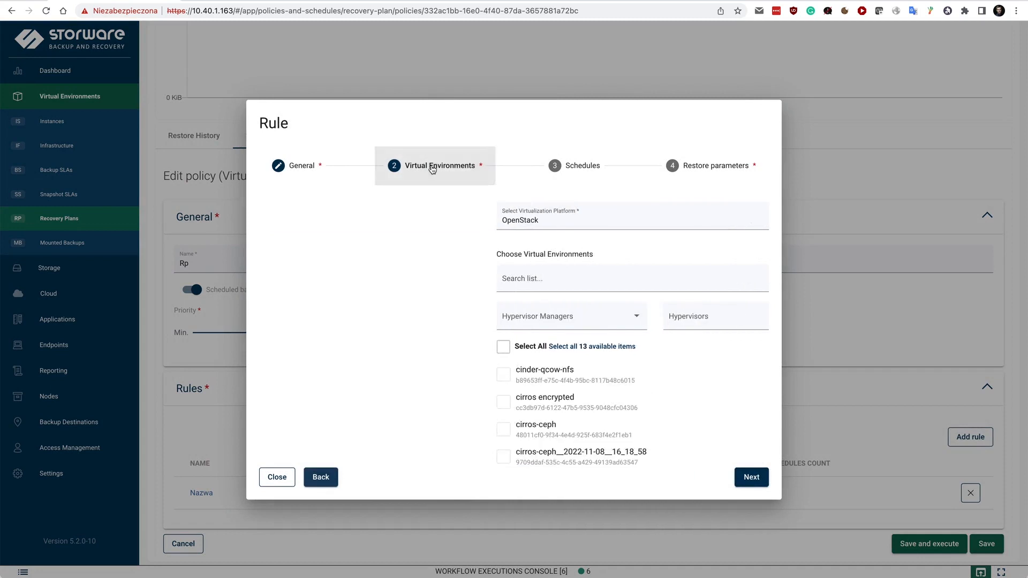
pyautogui.click(323, 220)
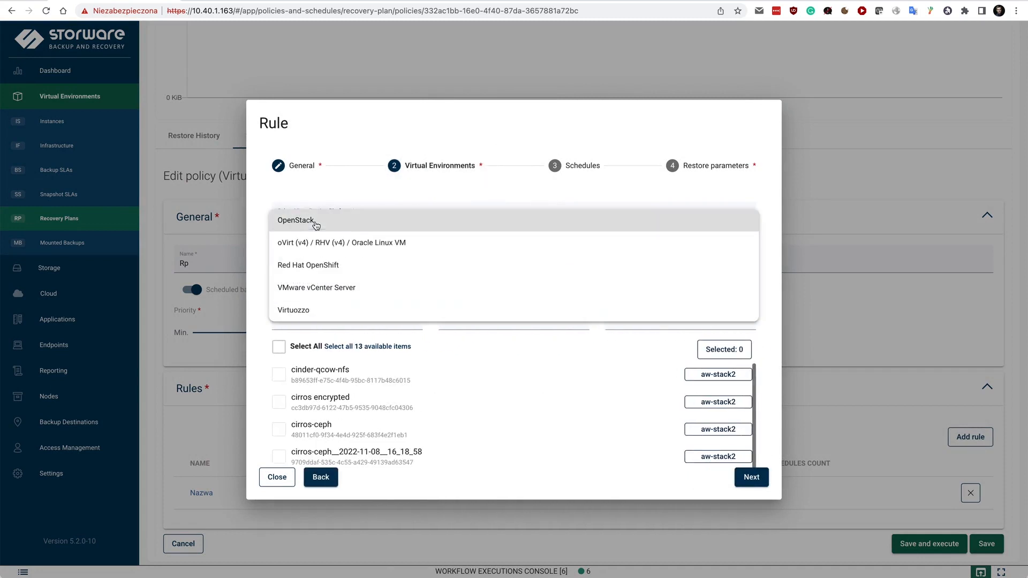
pyautogui.click(299, 310)
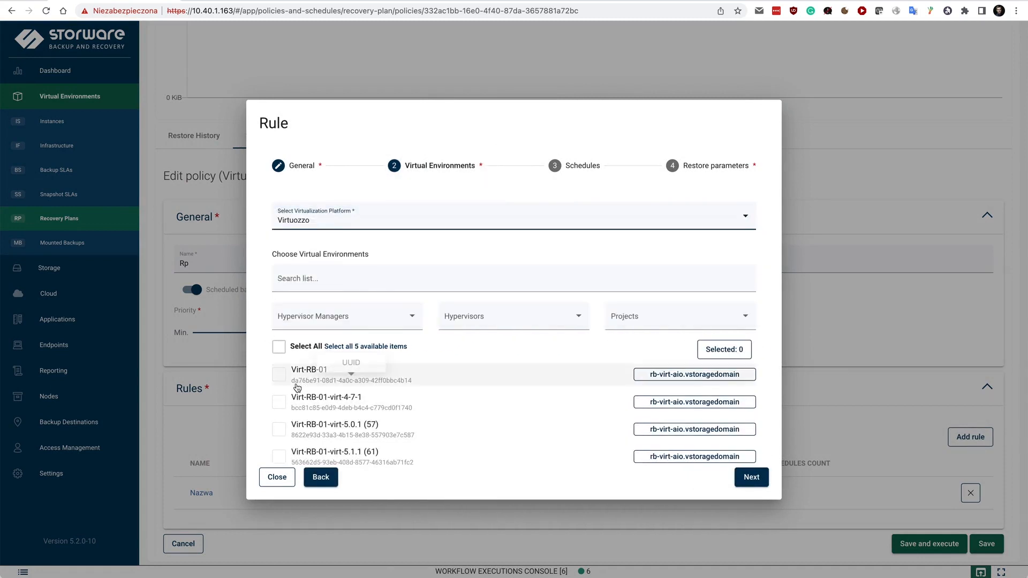
pyautogui.click(281, 374)
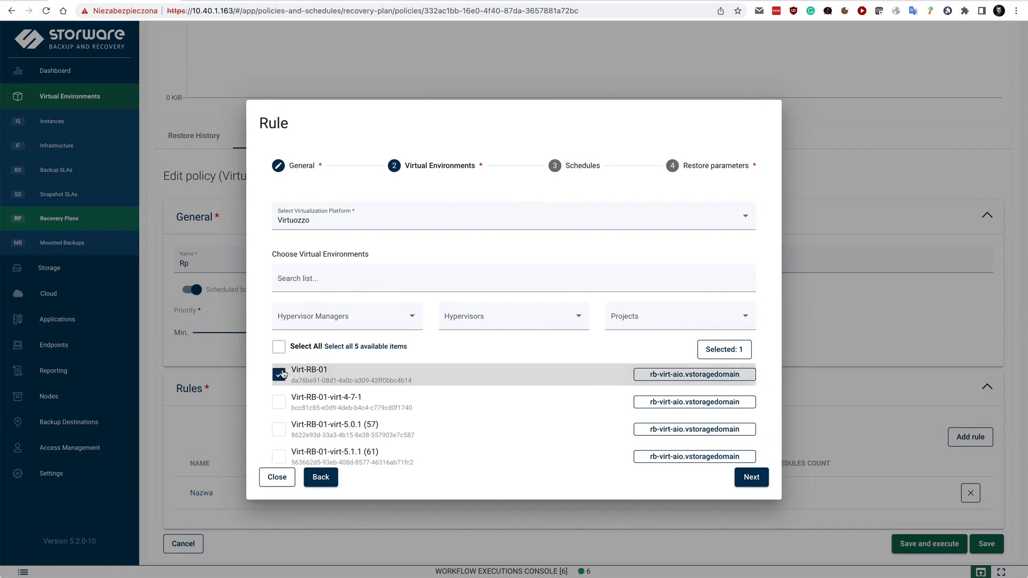
# - Review the rule's schedules and restore parameters, including the backup selection choices, target storage, networking, flavor and access key options
pyautogui.click(551, 175)
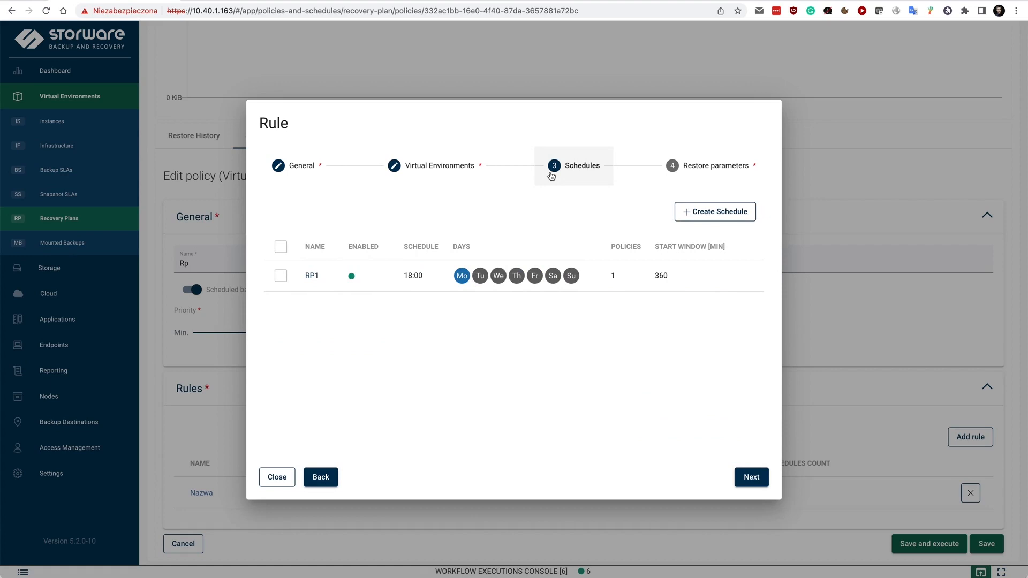
pyautogui.click(689, 161)
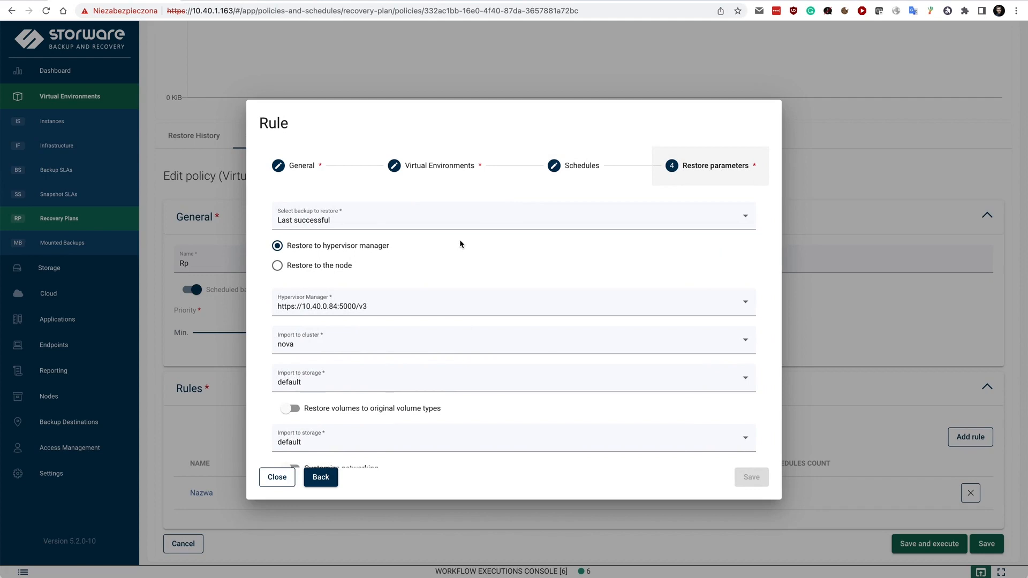
pyautogui.click(419, 220)
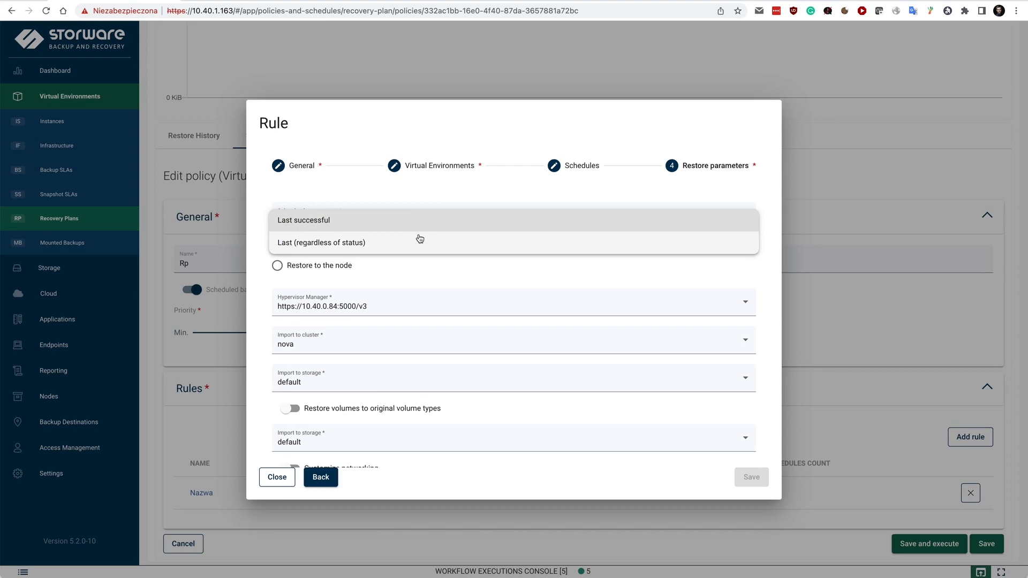
pyautogui.click(428, 275)
pyautogui.scroll(-3, 428, 275)
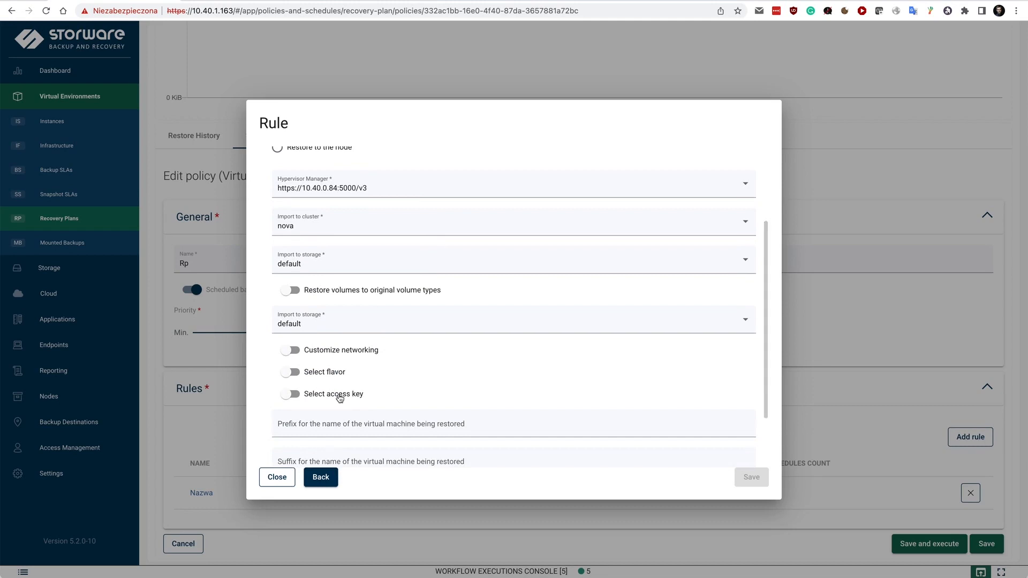
pyautogui.scroll(-3, 508, 345)
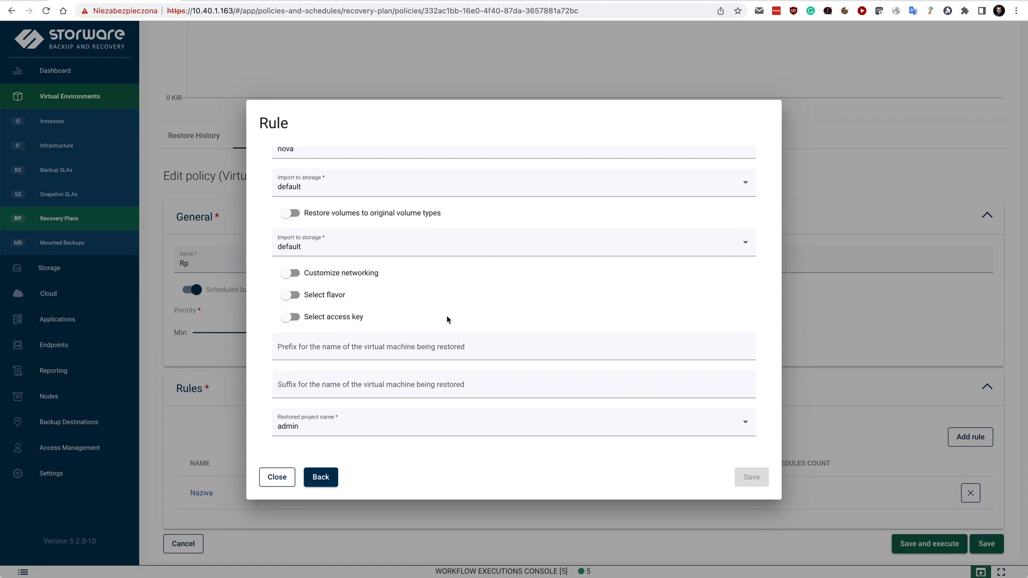
# - Try the prefix "rp-" for restored virtual machine names, clear it, and close the rule without saving
pyautogui.click(407, 344)
pyautogui.write('rp-')
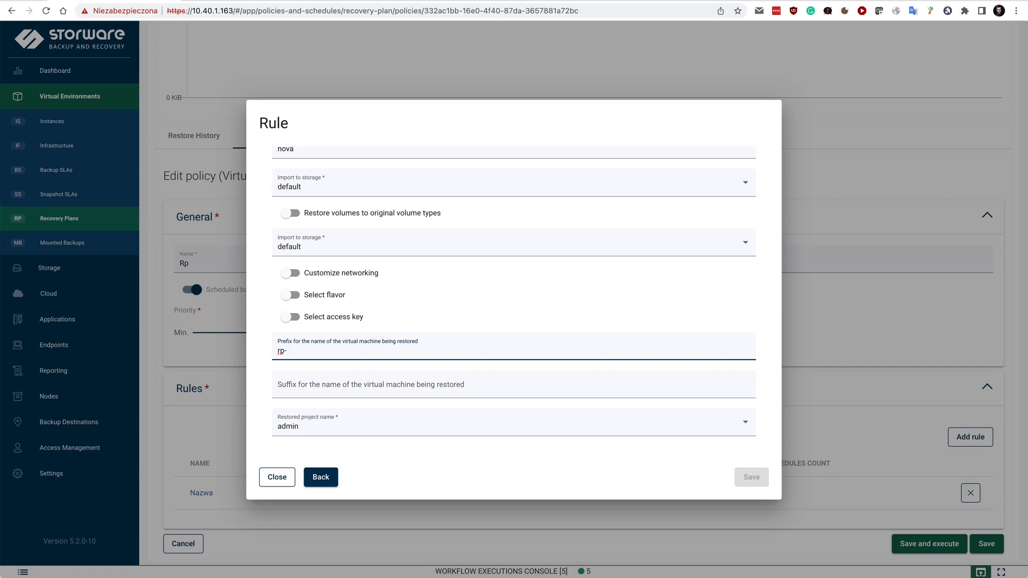
pyautogui.press('BackSpace')
pyautogui.press('BackSpace')
pyautogui.click(274, 478)
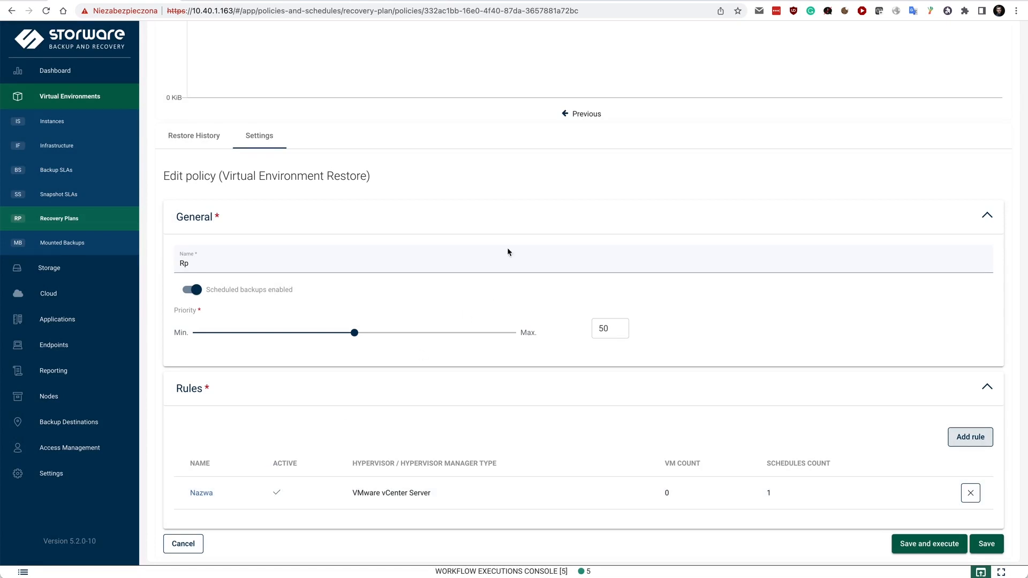
# - Open the virtual environment instances and filter them by the Virtuozzo HVM type
pyautogui.scroll(5, 530, 177)
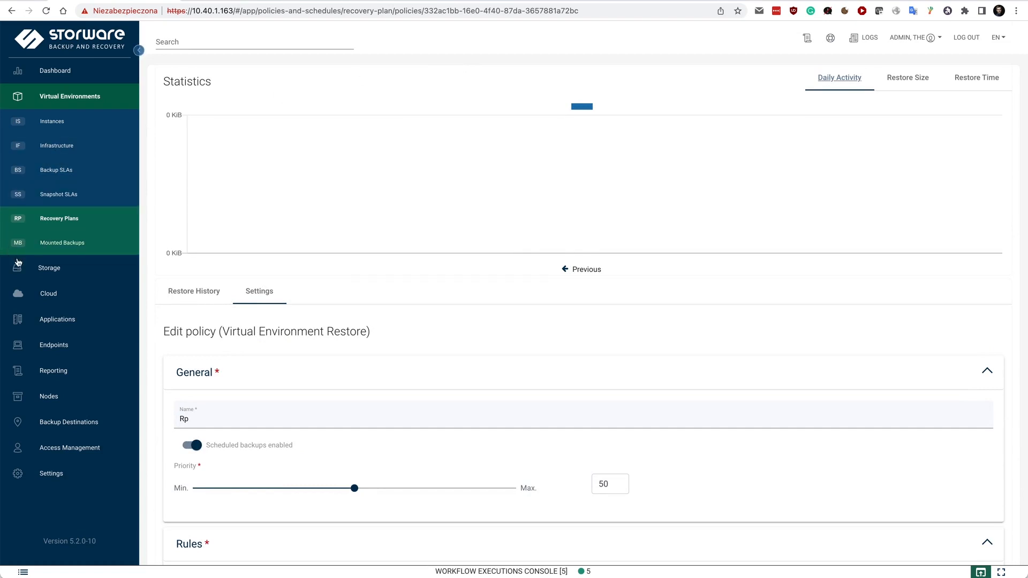
pyautogui.click(54, 122)
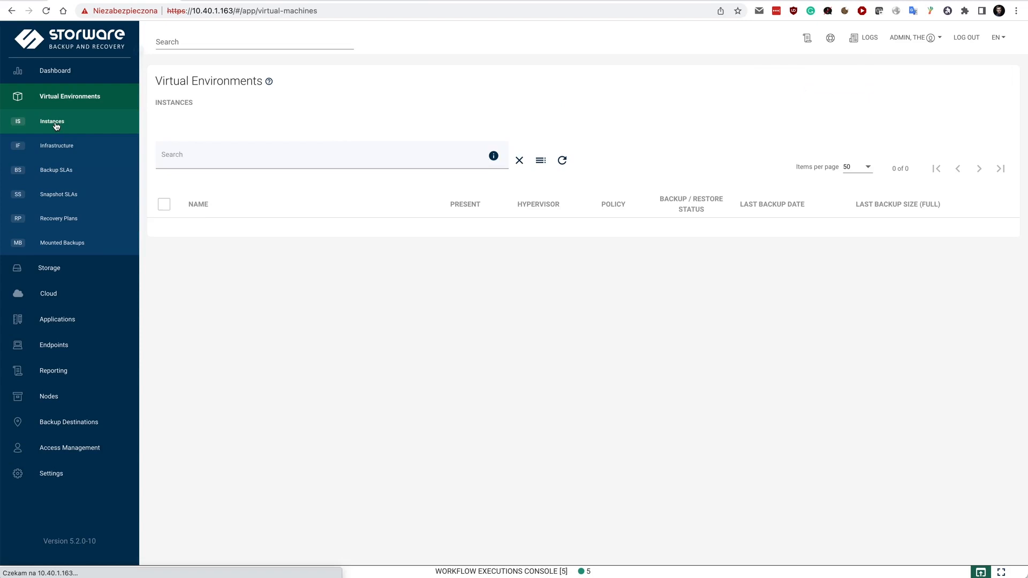
pyautogui.click(540, 180)
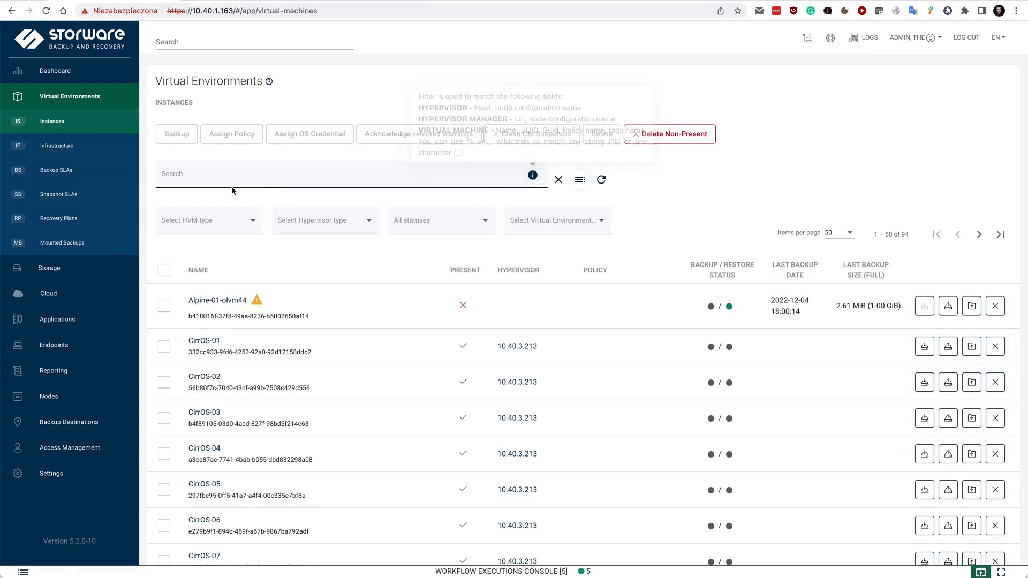
pyautogui.click(193, 225)
pyautogui.click(195, 334)
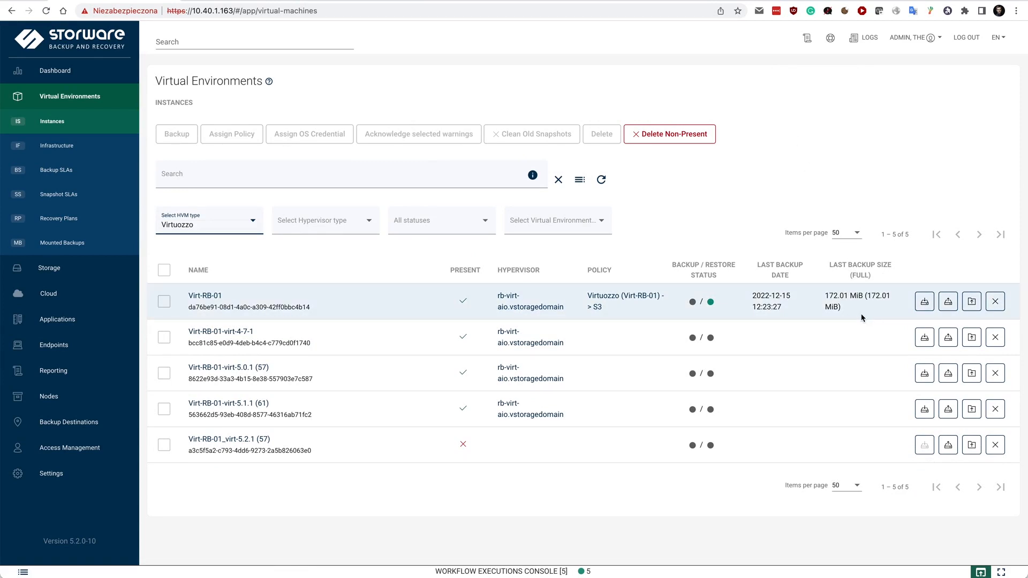
# - Review the Virt-RB-01 backup mount options for specified filesystems and iSCSI drive sharing, and cancel without mounting
pyautogui.click(971, 302)
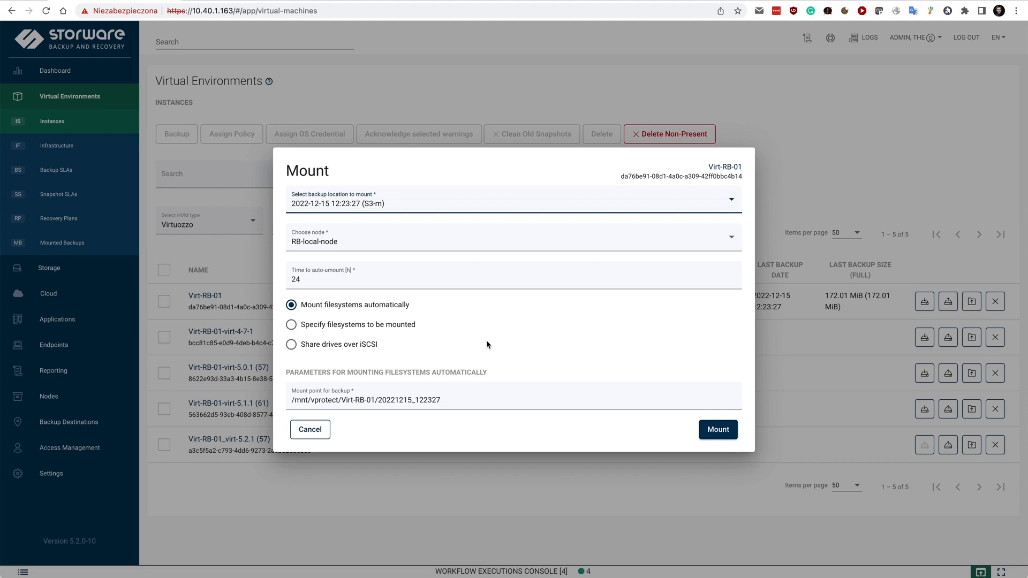
pyautogui.click(399, 325)
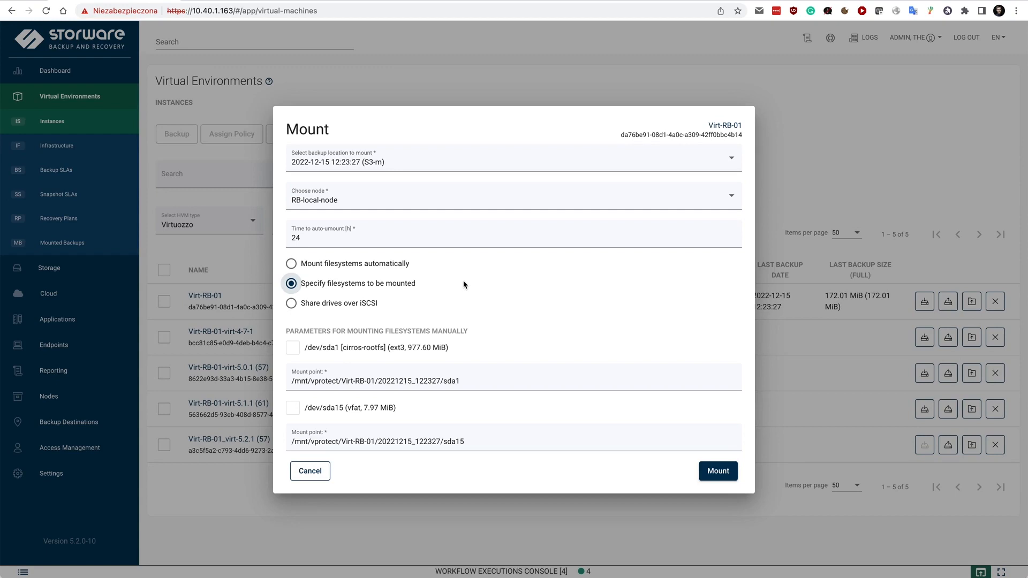
pyautogui.click(353, 304)
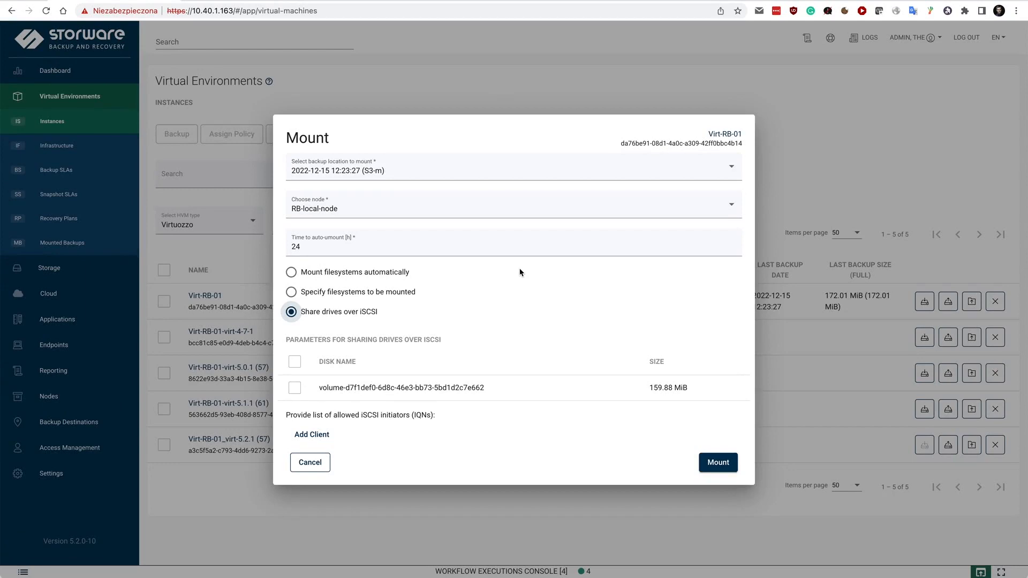
pyautogui.click(308, 464)
# - Browse the /dev/sda1 file system of the mounted Virt-RB-01 backup and select its dev directory
pyautogui.click(74, 241)
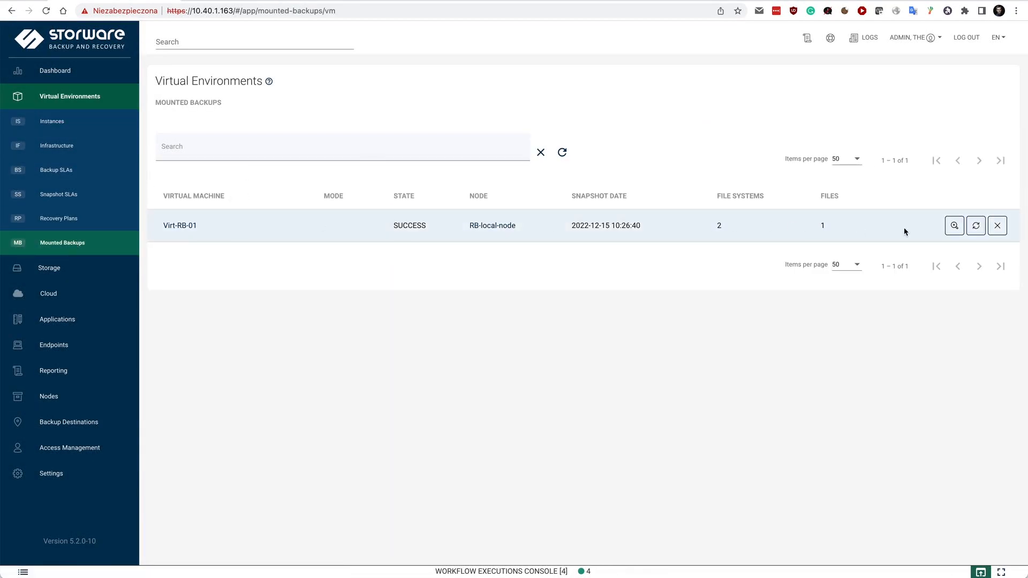
pyautogui.click(953, 227)
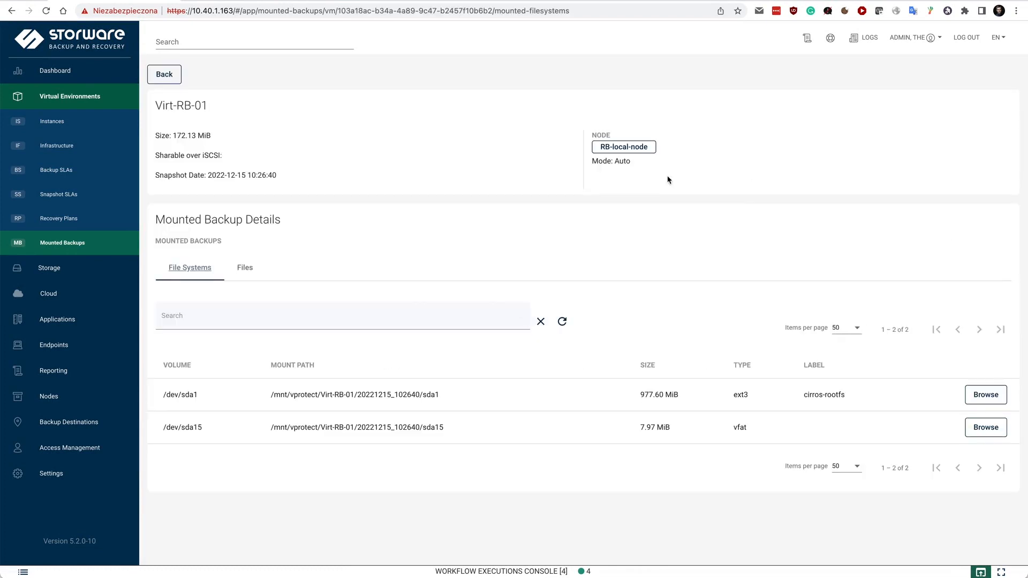
pyautogui.click(984, 395)
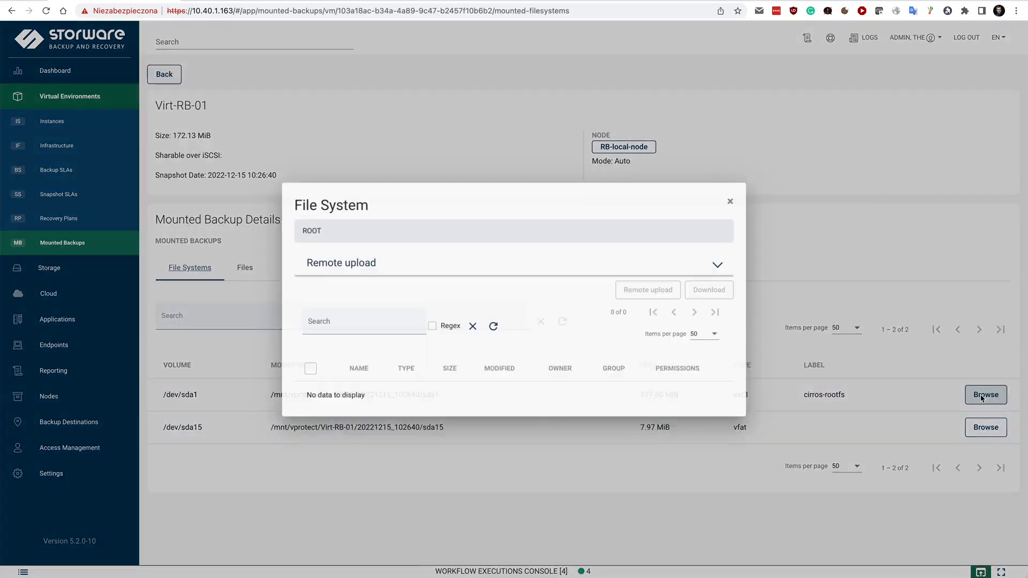
pyautogui.click(303, 366)
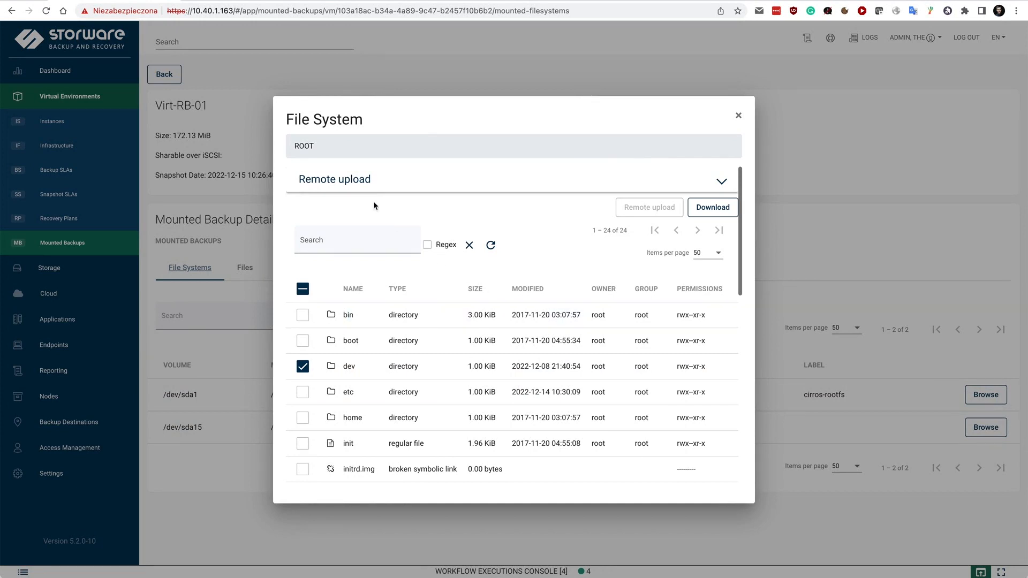
# - Examine the remote upload settings for the selected directory, and close the file system browser
pyautogui.click(348, 184)
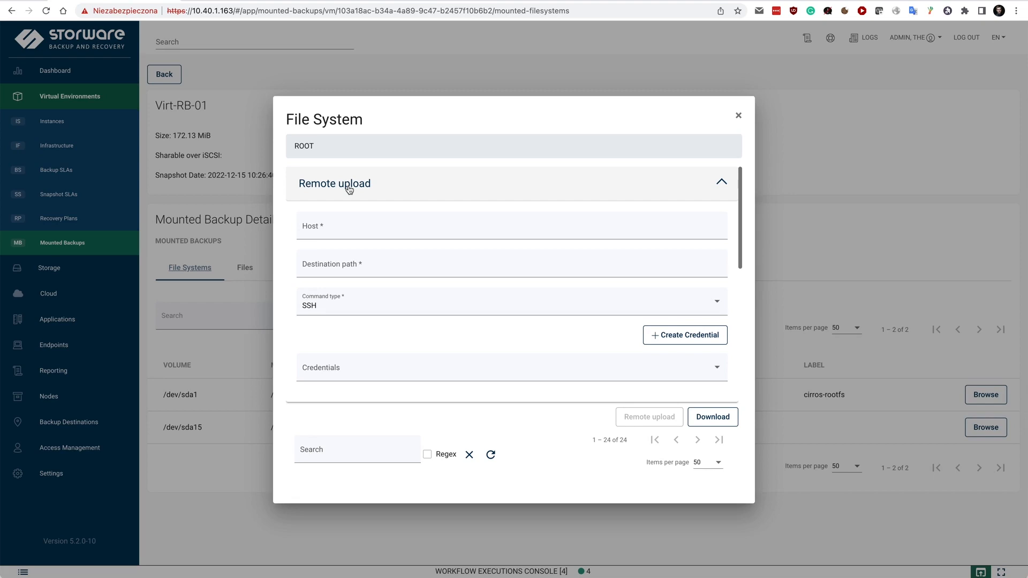
pyautogui.click(348, 188)
pyautogui.click(738, 115)
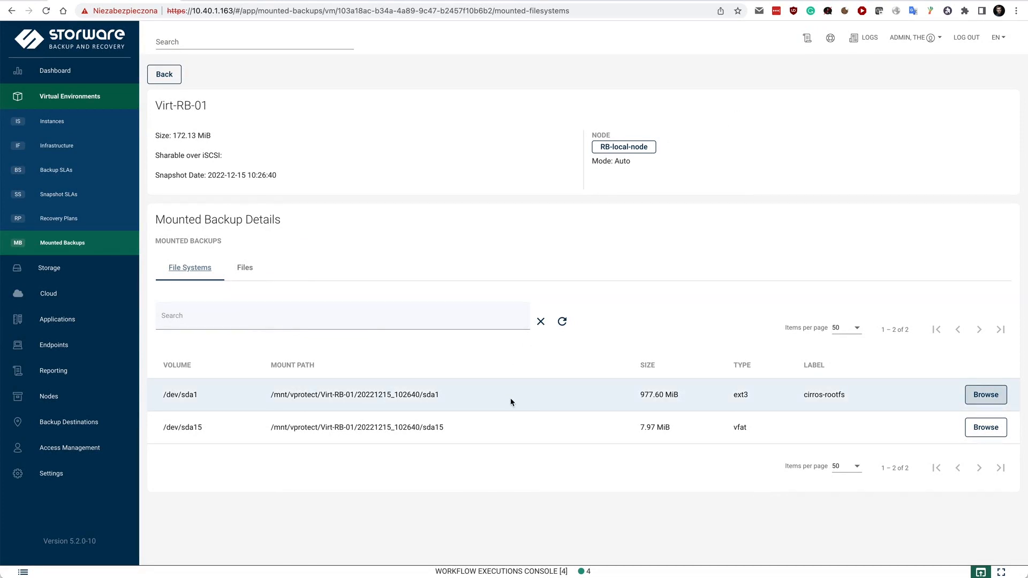
pyautogui.click(423, 461)
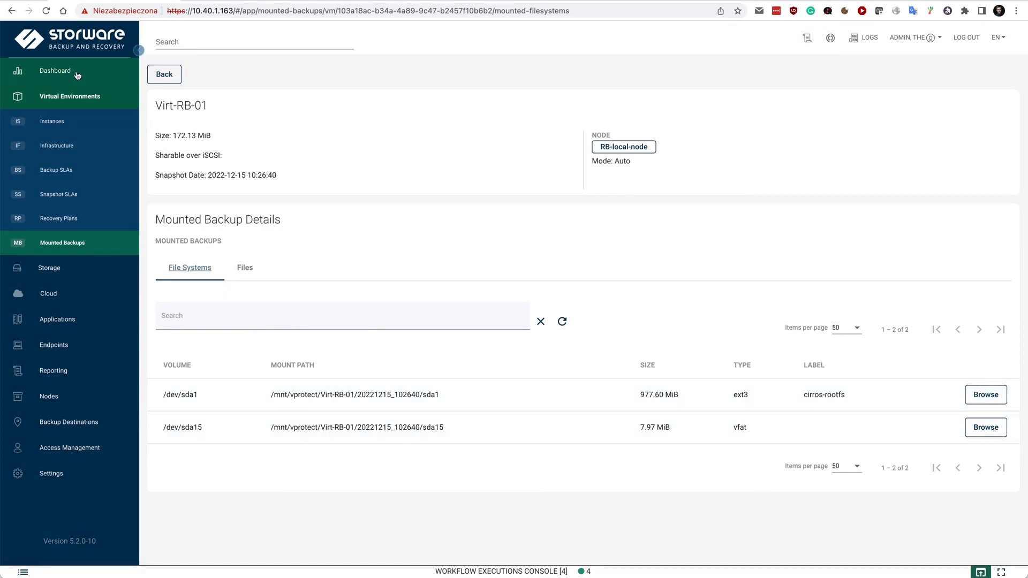
# - Review the general dashboard and the access management user list, and return to the dashboard
pyautogui.click(57, 71)
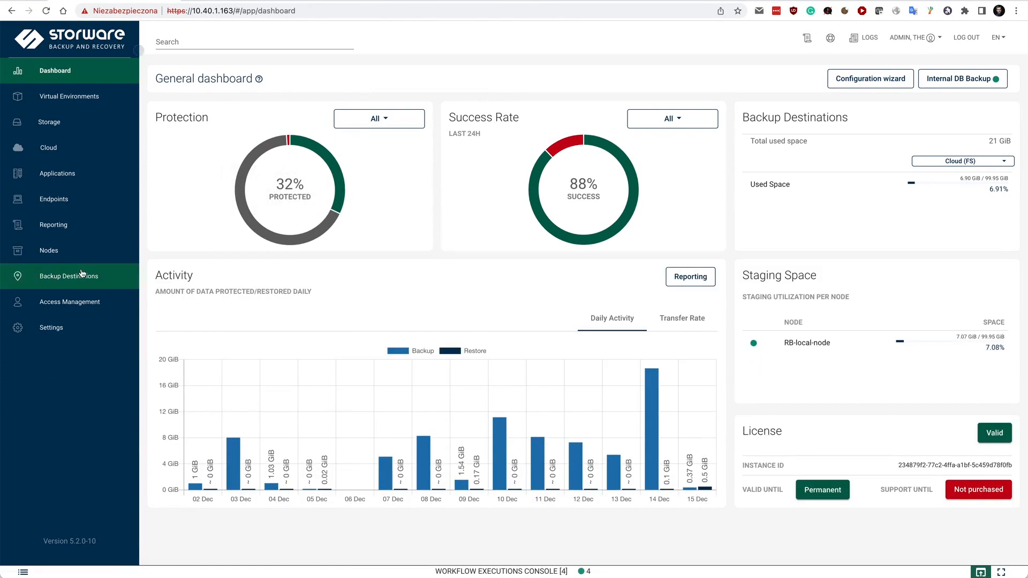
pyautogui.click(54, 316)
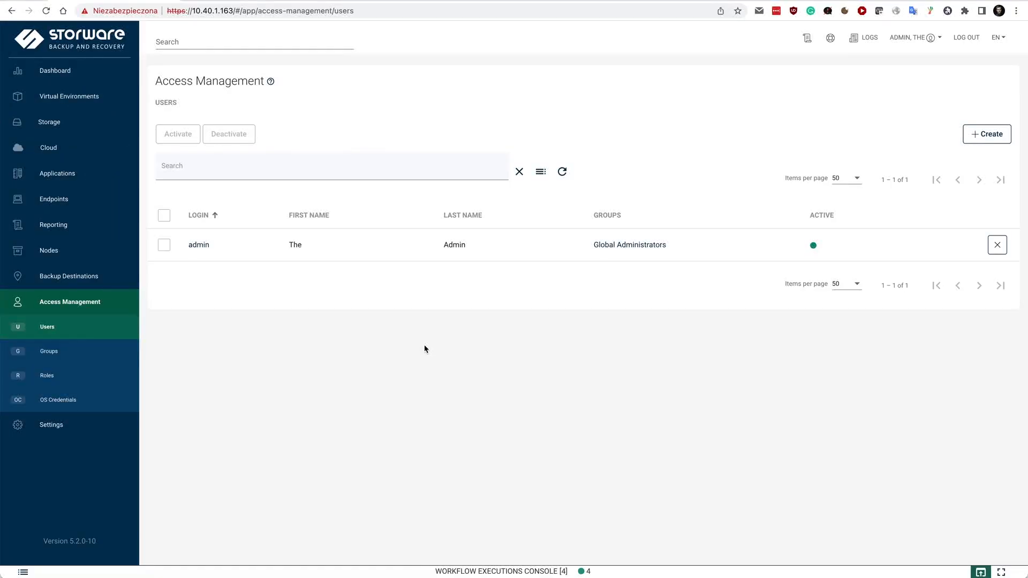
pyautogui.click(56, 70)
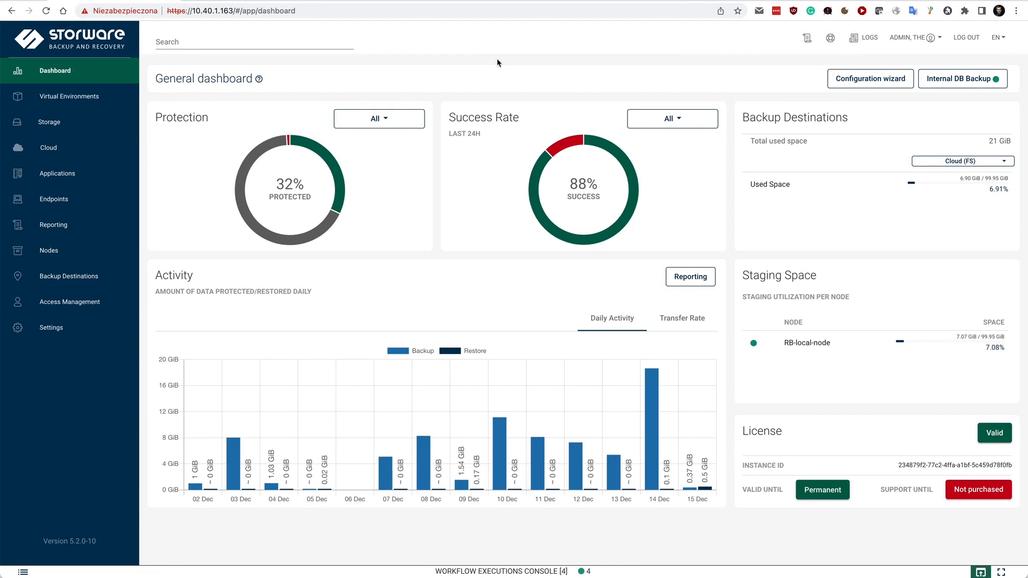
# - Review the file system and object storage backup destinations and the object storage types available for creation
pyautogui.click(69, 274)
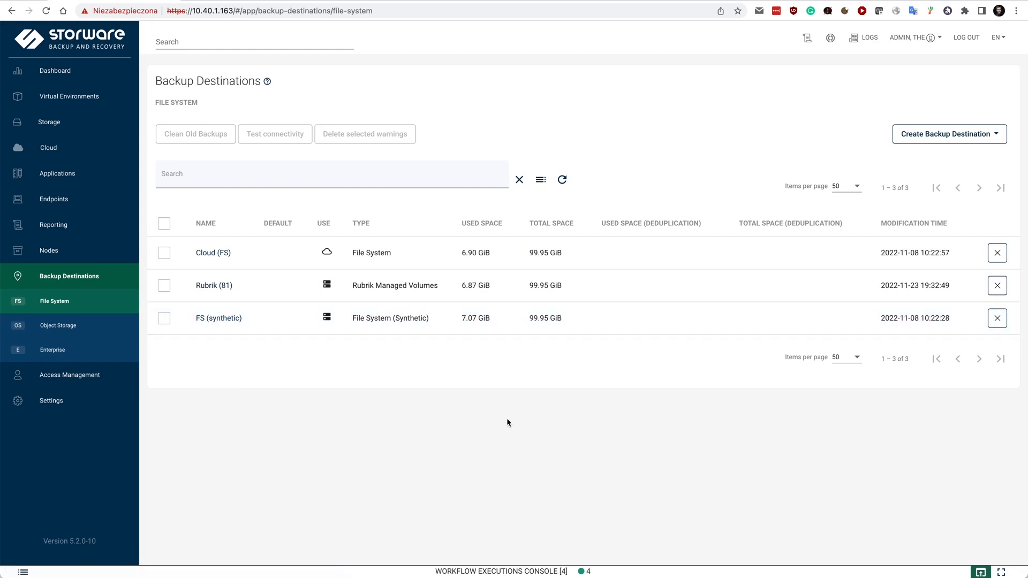
pyautogui.click(81, 328)
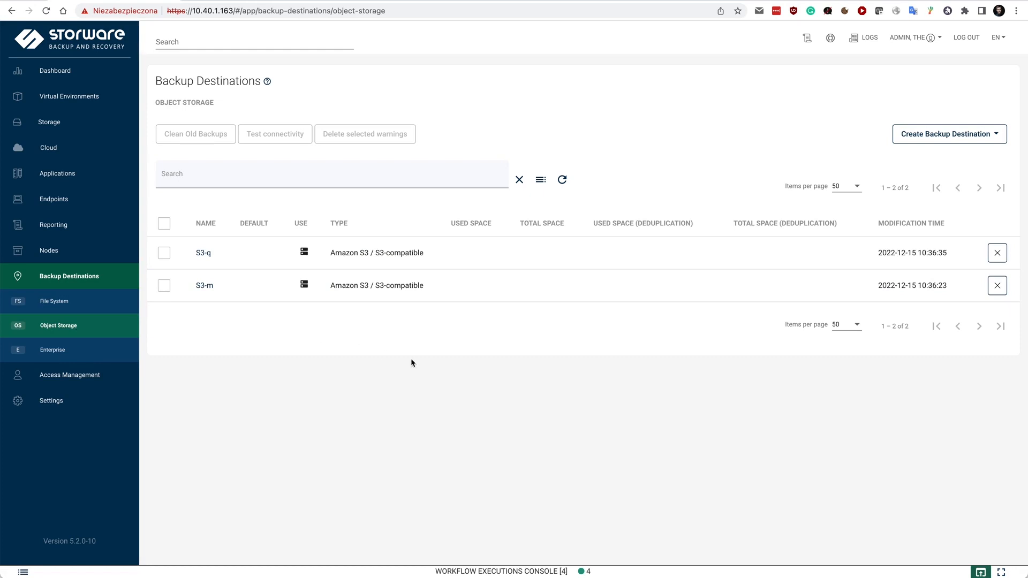
pyautogui.click(910, 134)
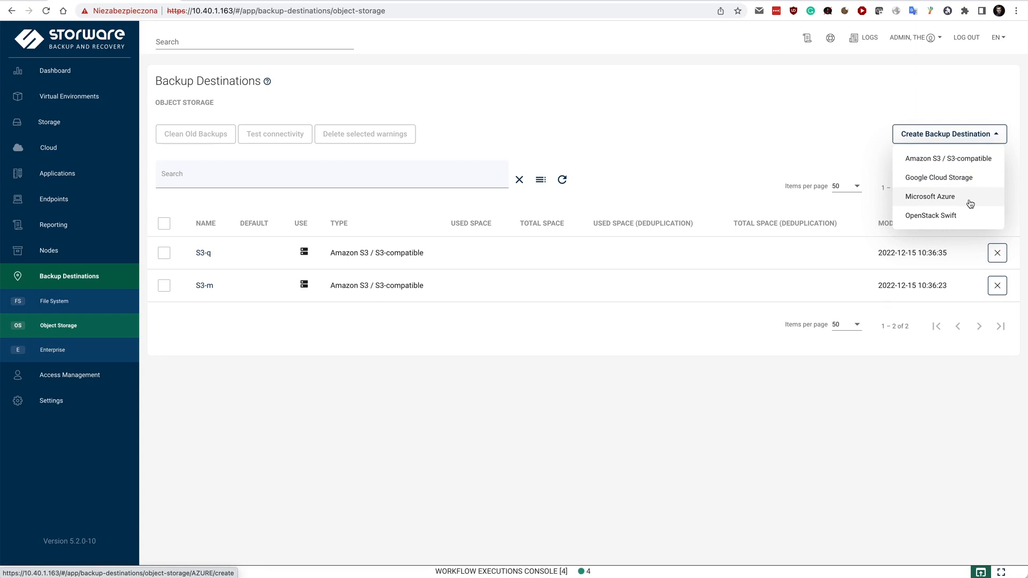
pyautogui.click(646, 464)
# - Review the enterprise backup destinations and the provider types available for creation
pyautogui.click(50, 352)
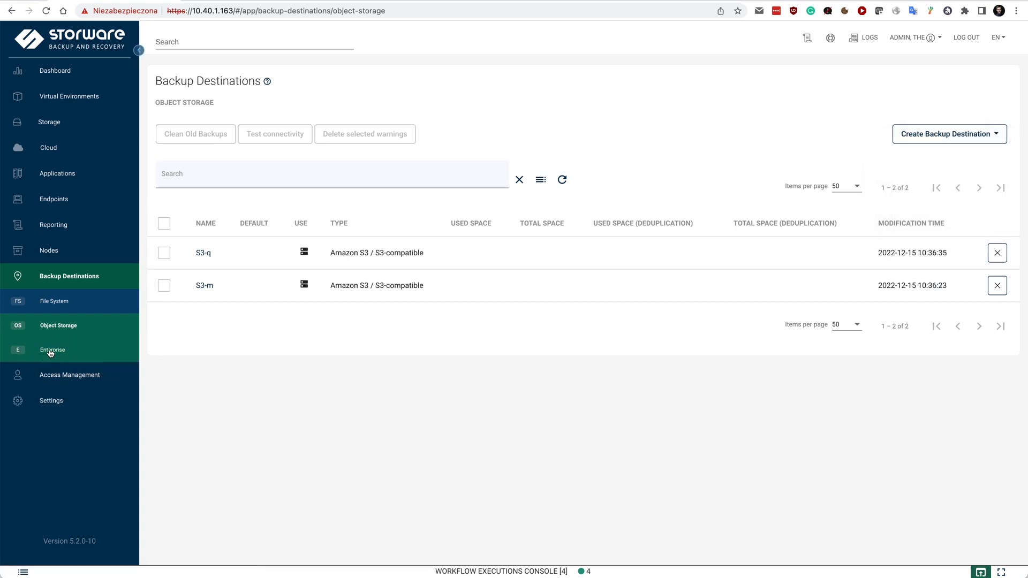
pyautogui.click(970, 137)
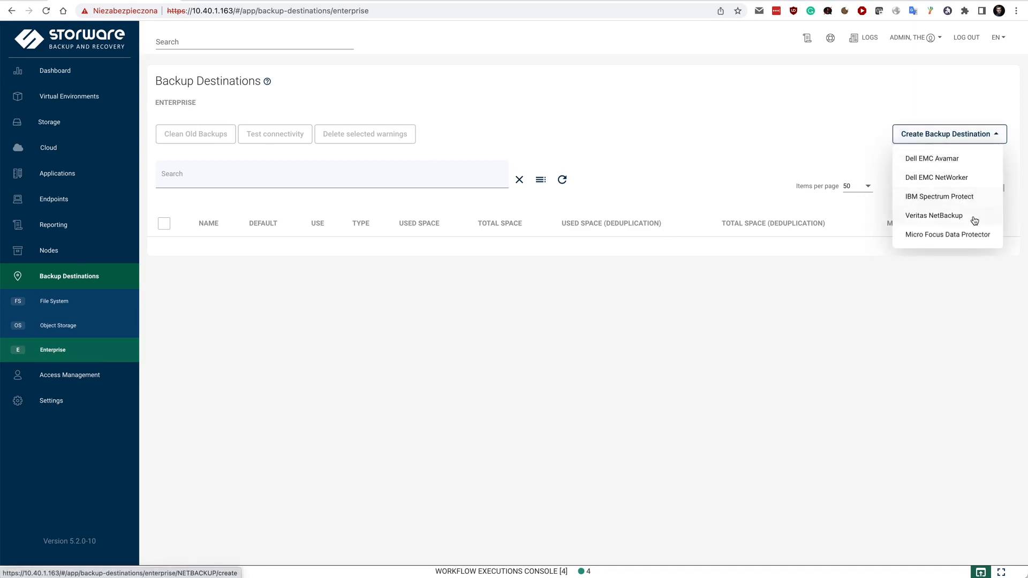
pyautogui.click(574, 354)
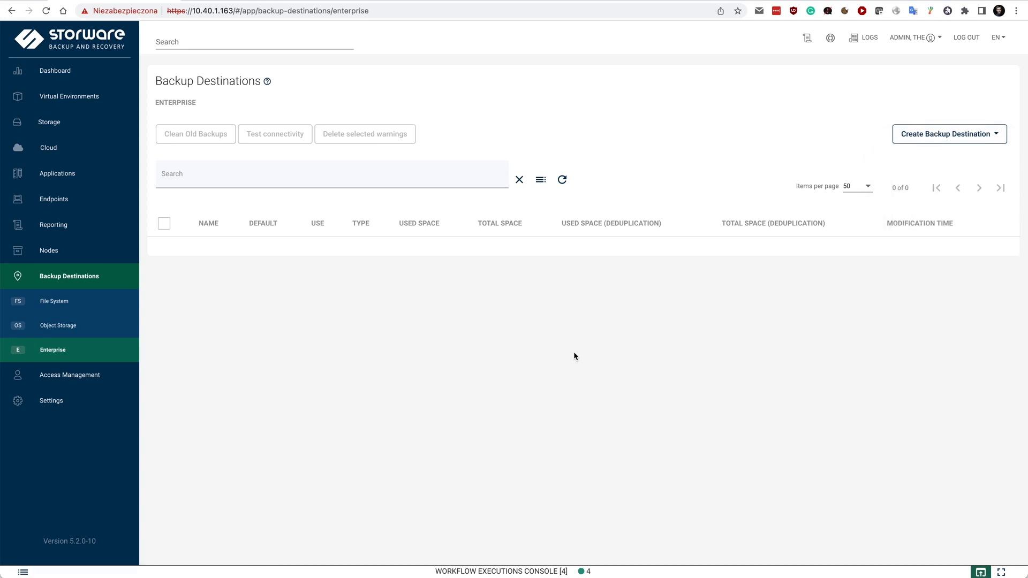